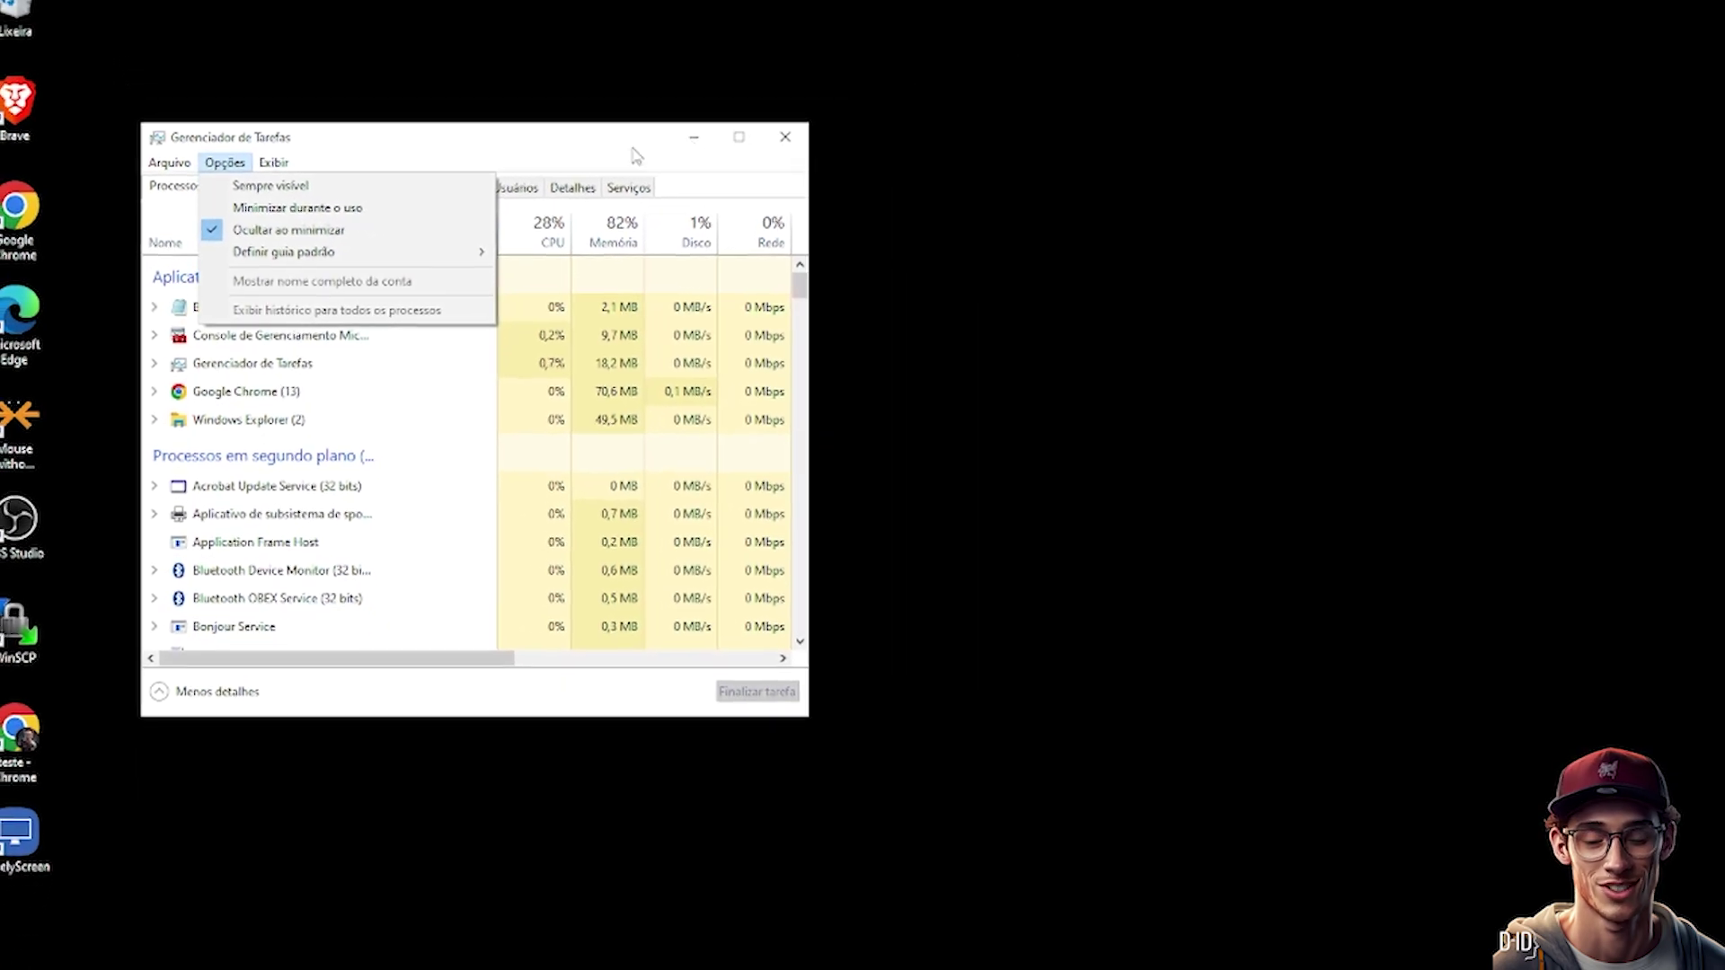
- Minimize Task Manager, switch to the unsaved Notepad script and highlight the line "start /min taskmgr"
left_click(693, 136)
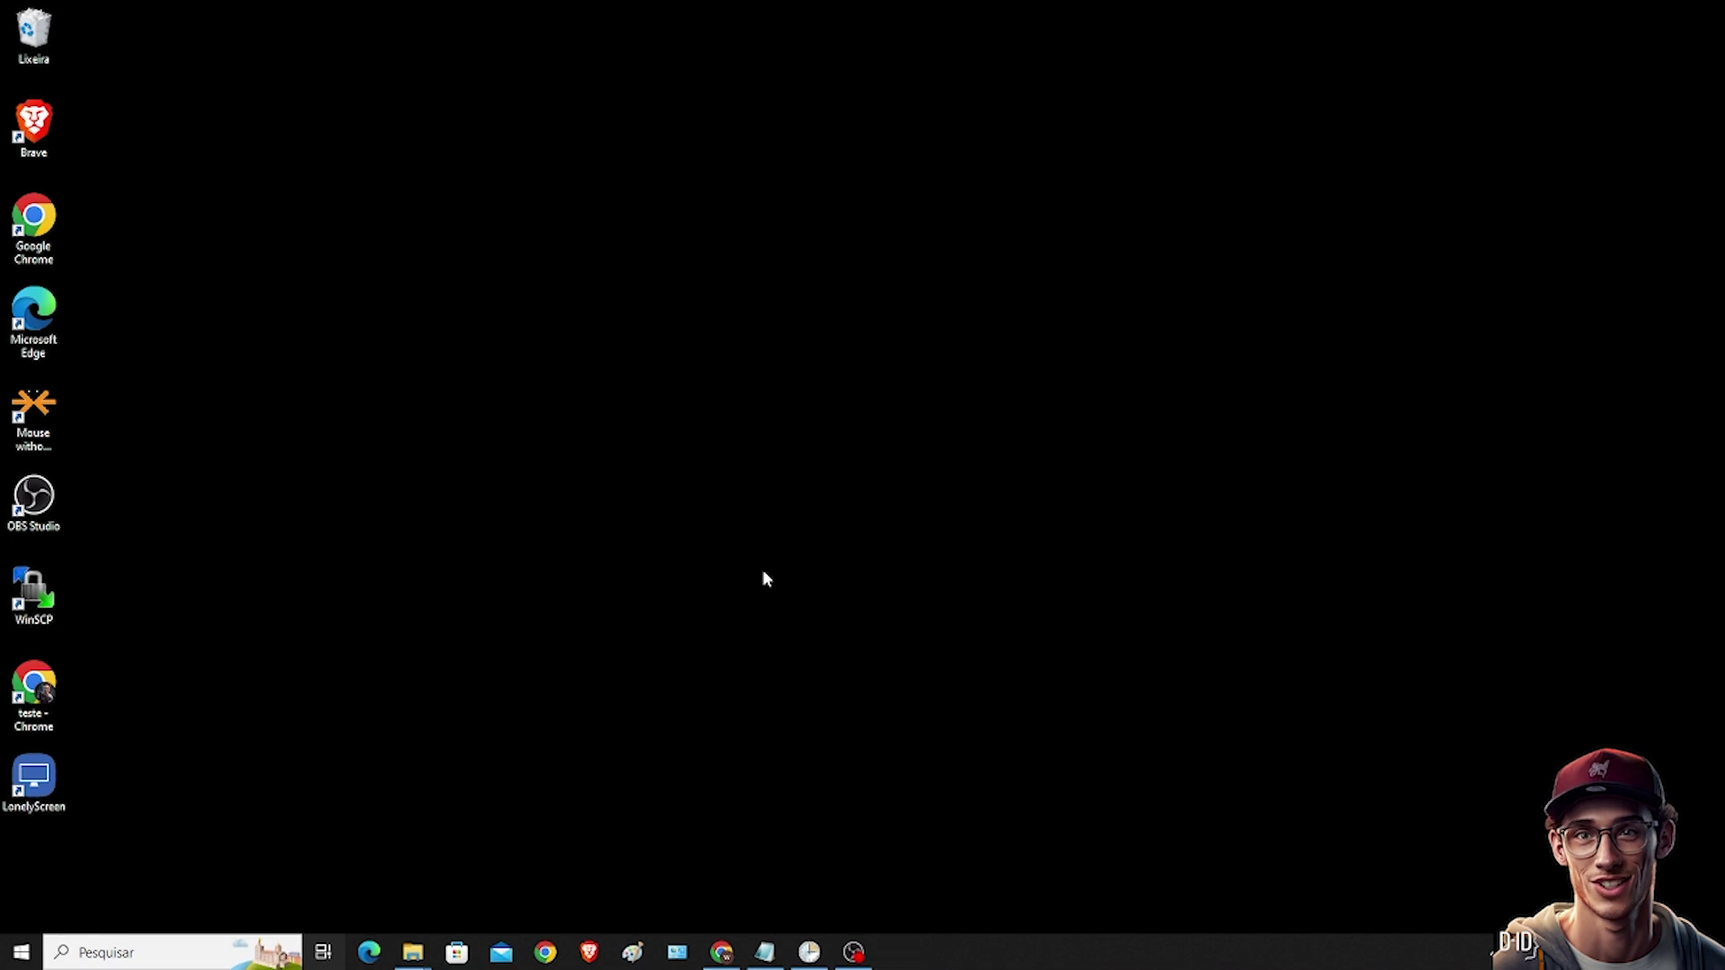
left_click(764, 951)
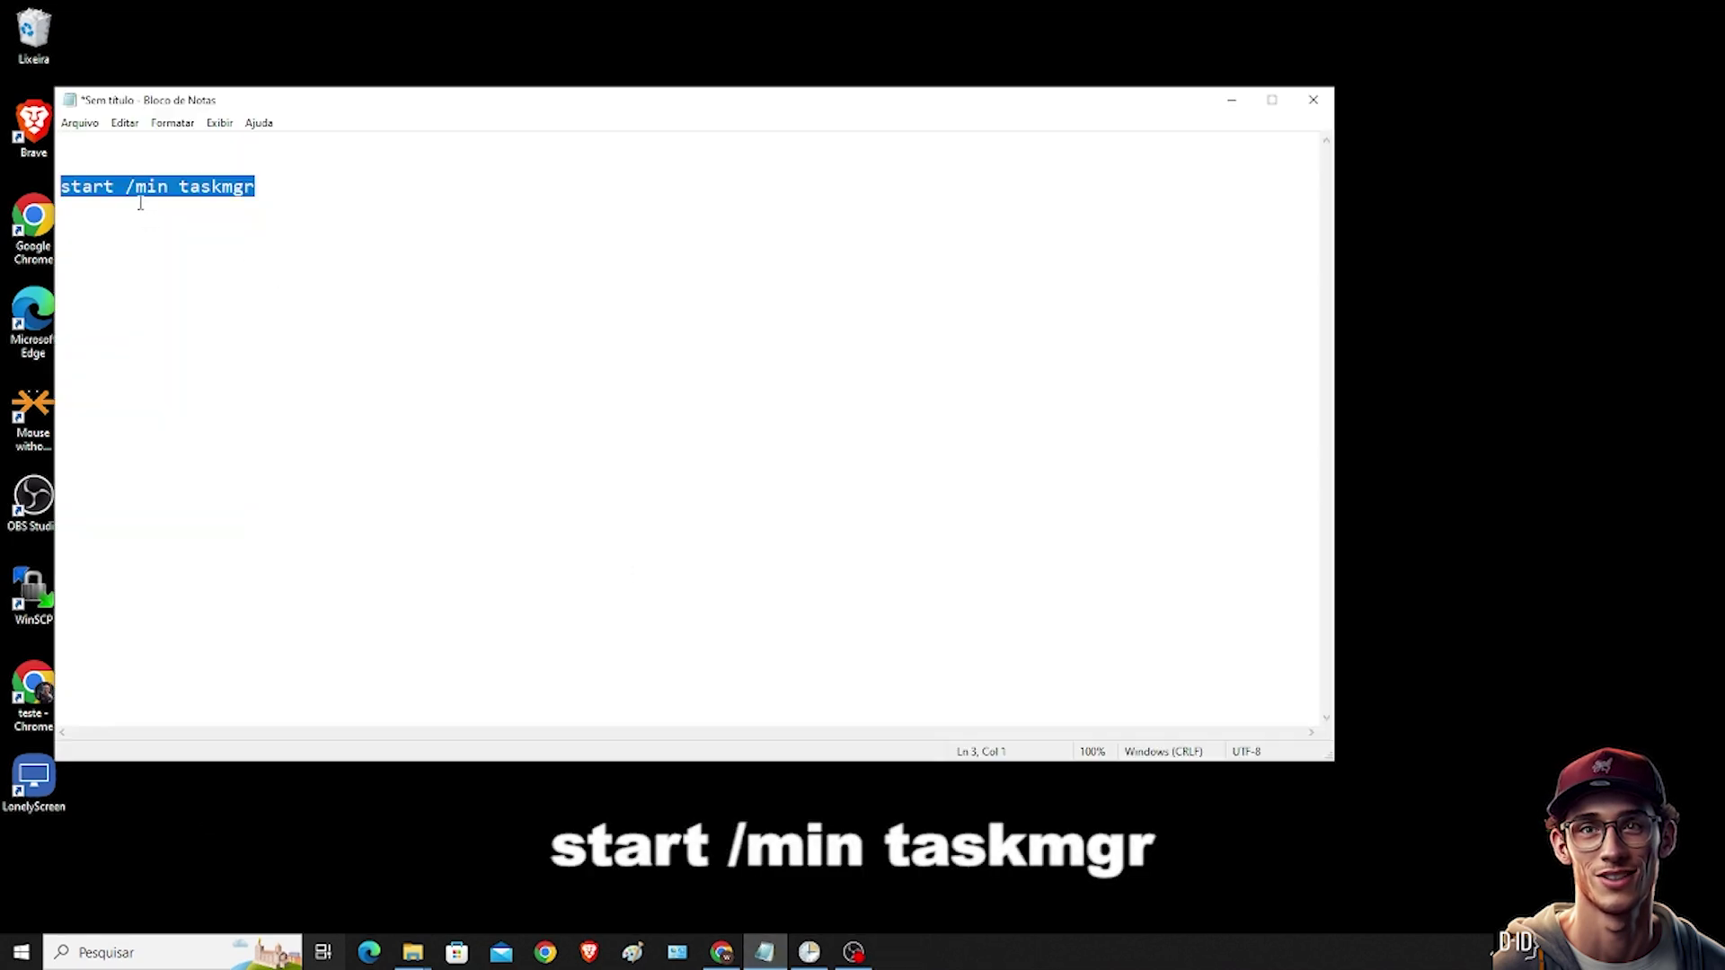
left_click_drag(278, 181, 59, 186)
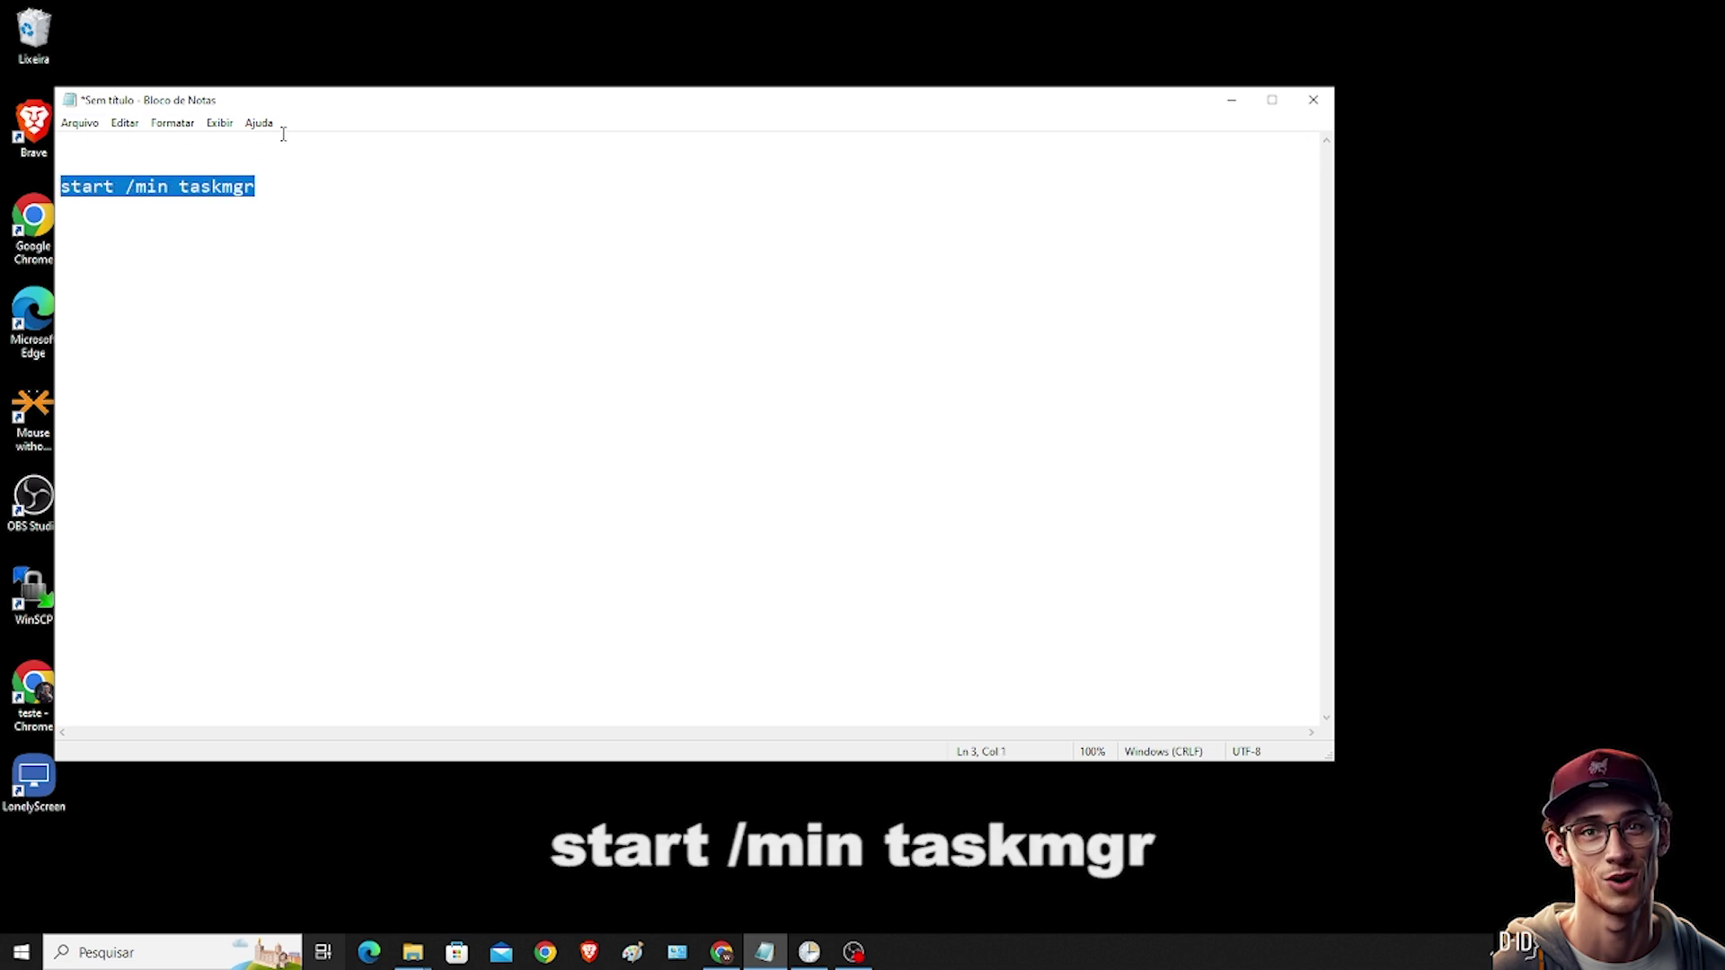
left_click(79, 122)
left_click(117, 224)
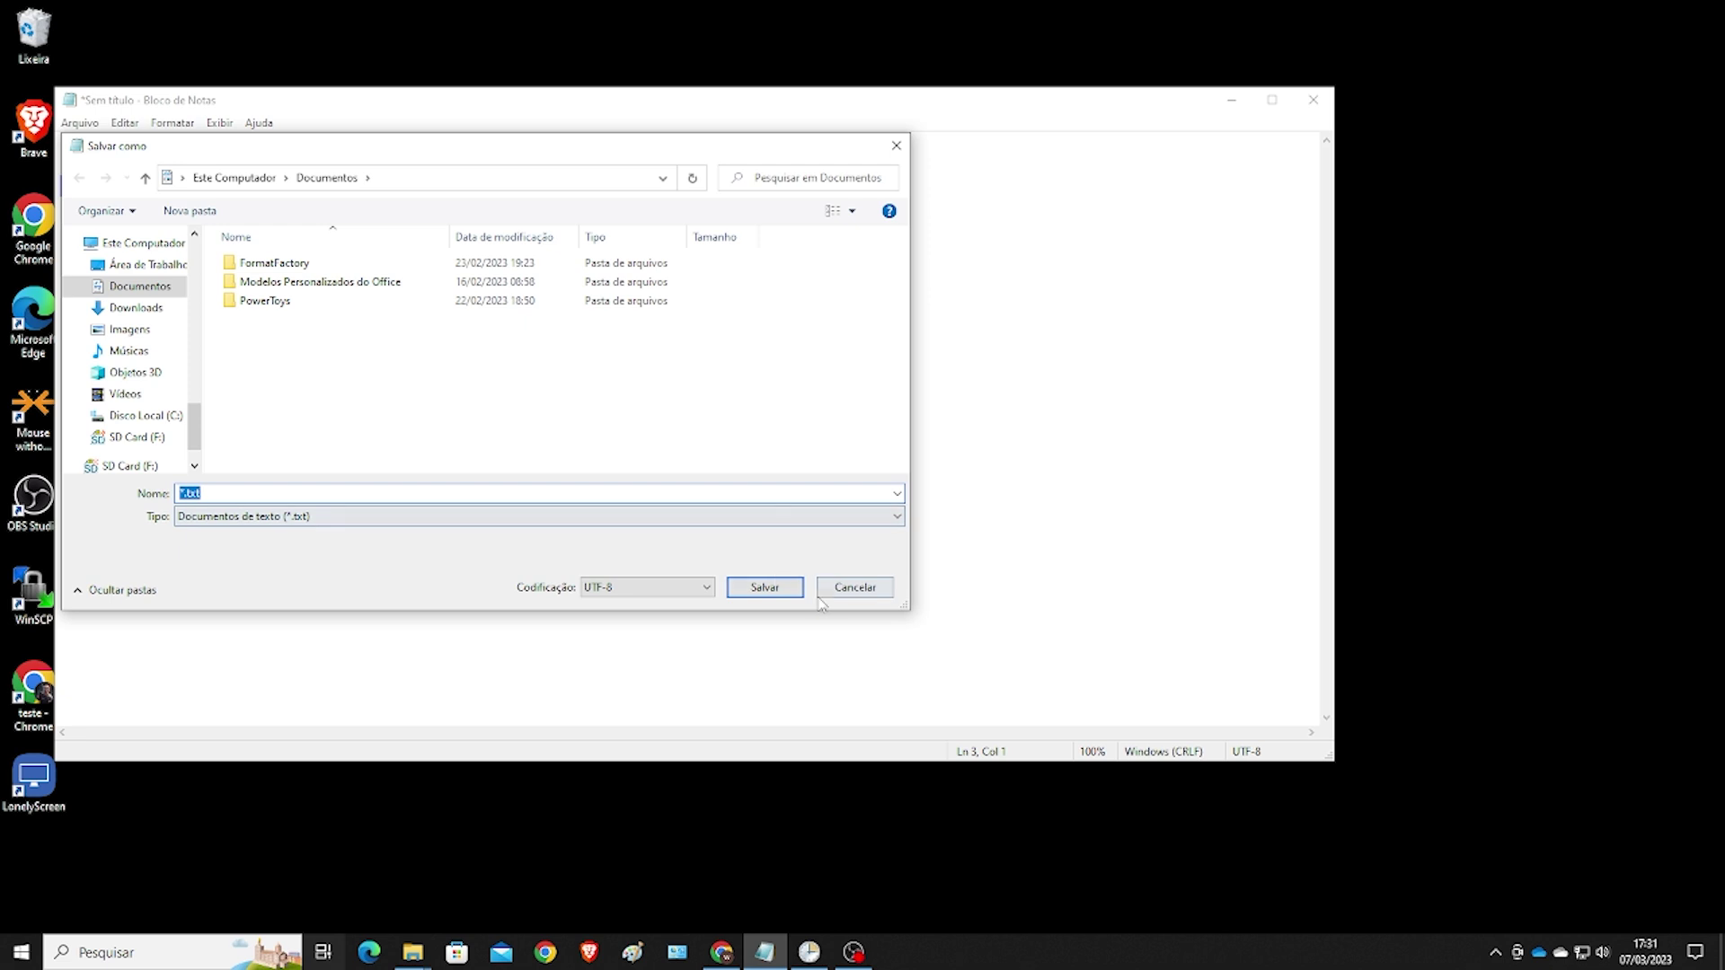
left_click(854, 588)
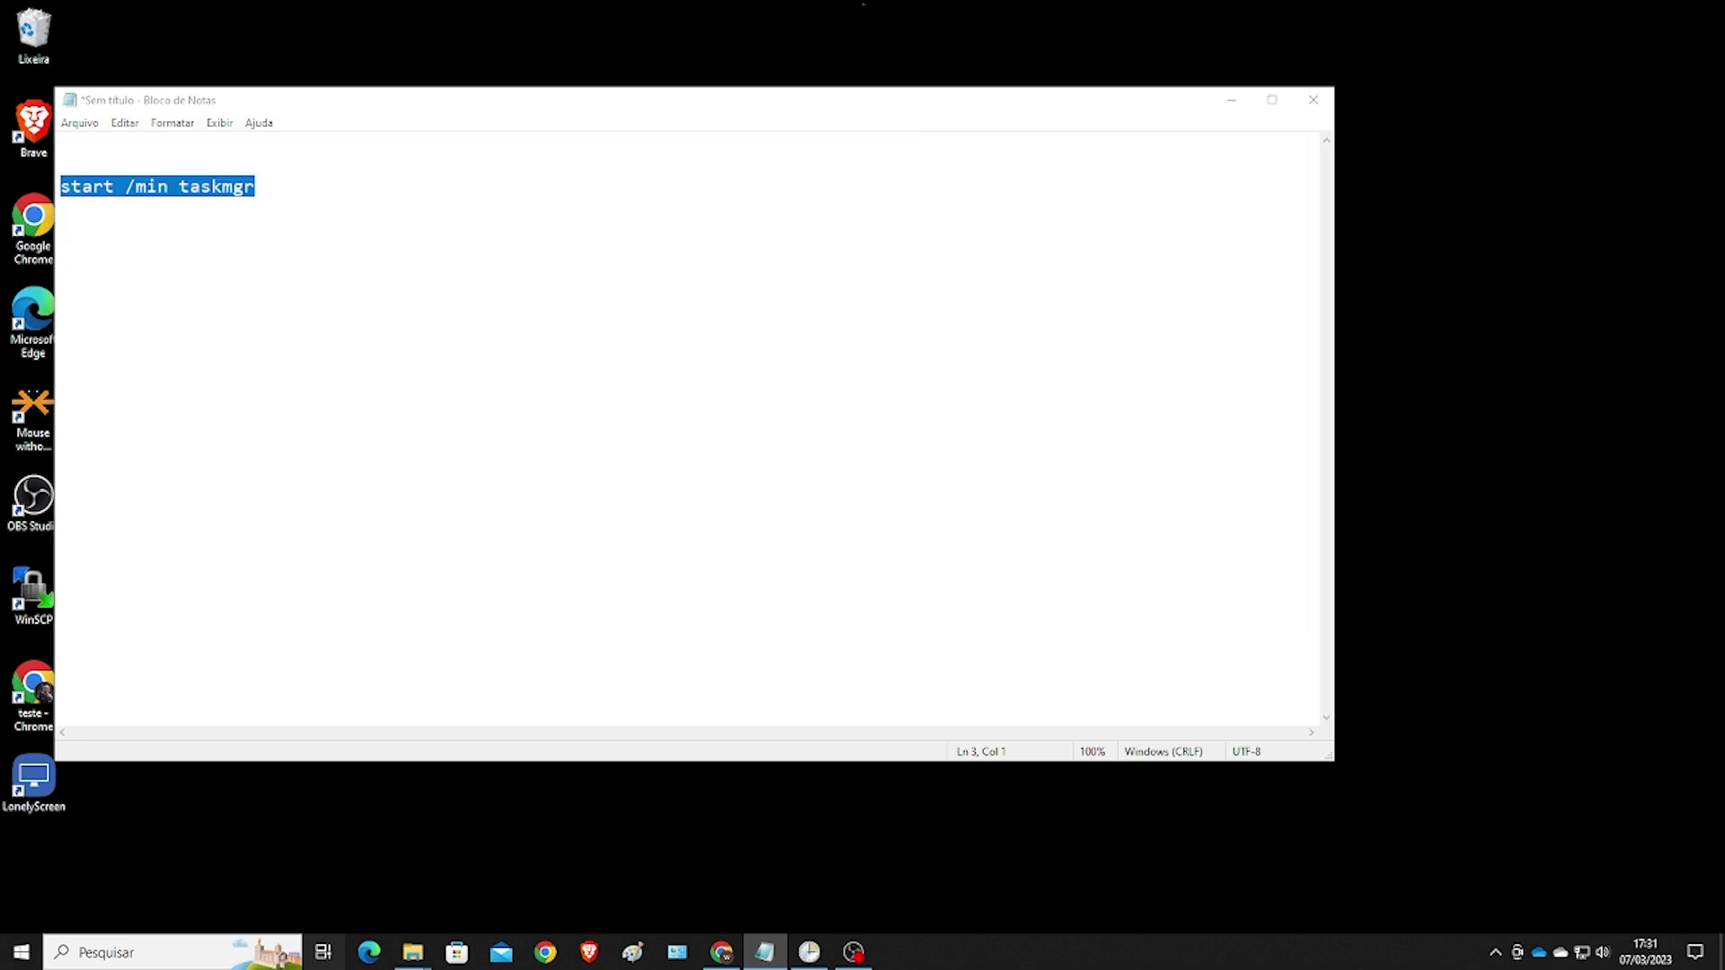
- Minimize Notepad, switch to Task Scheduler and start a new basic task named "tarefa"
left_click(764, 951)
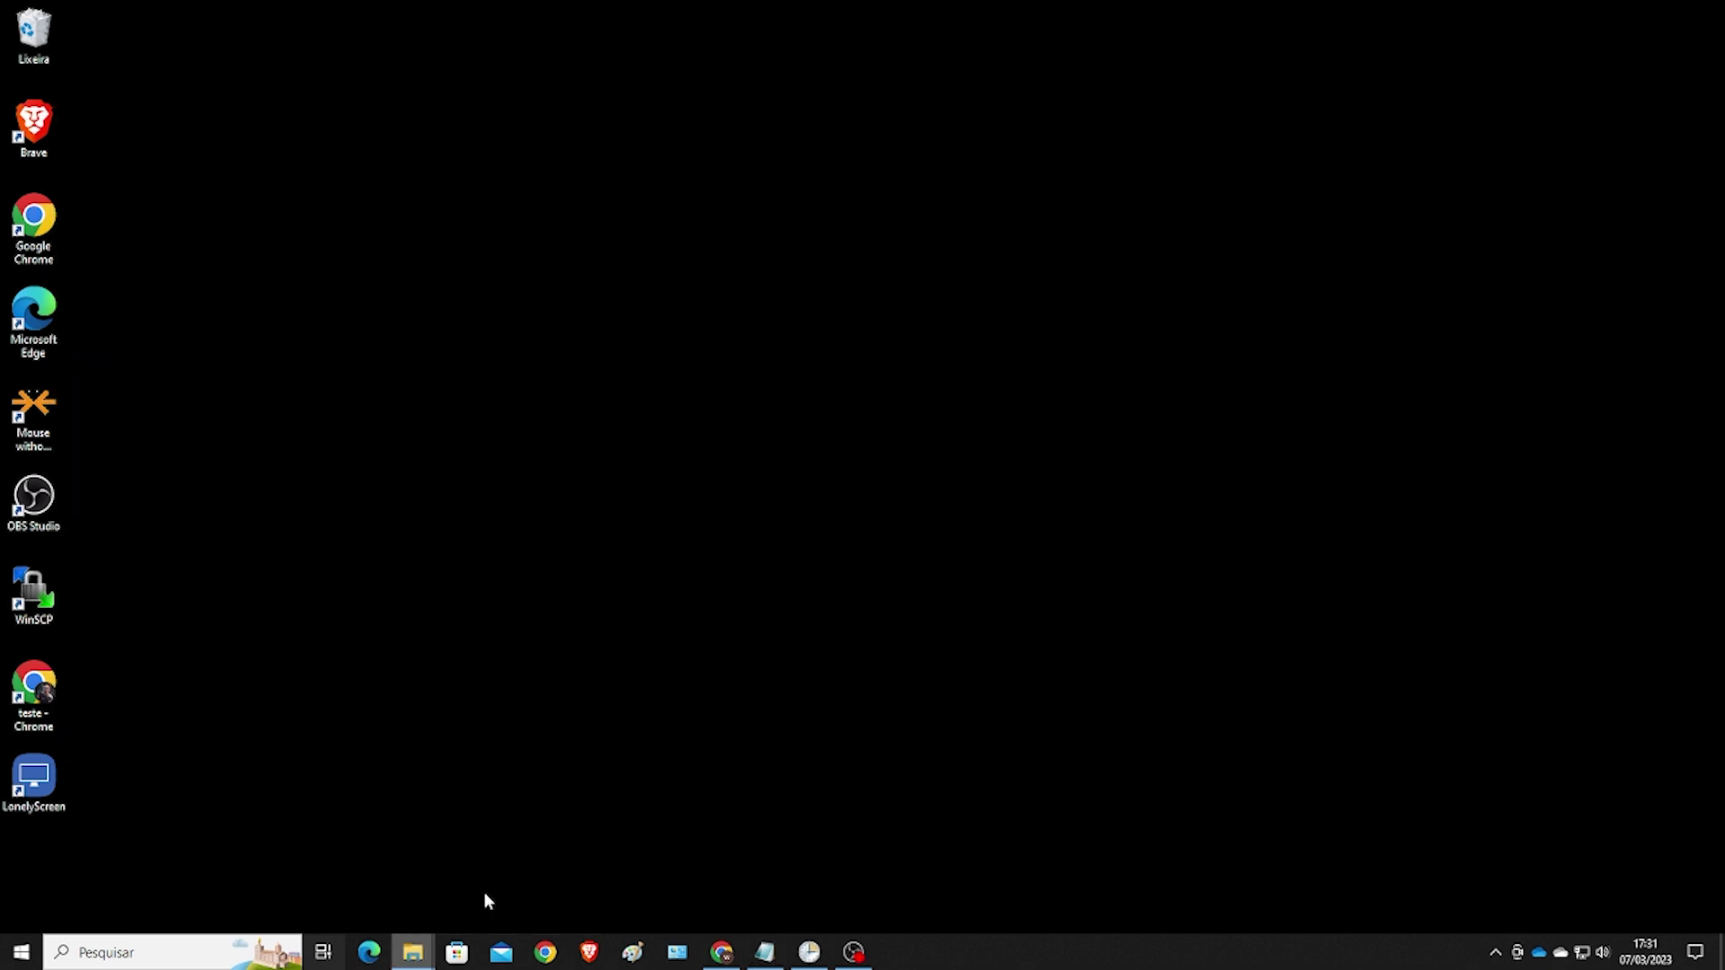
left_click(504, 866)
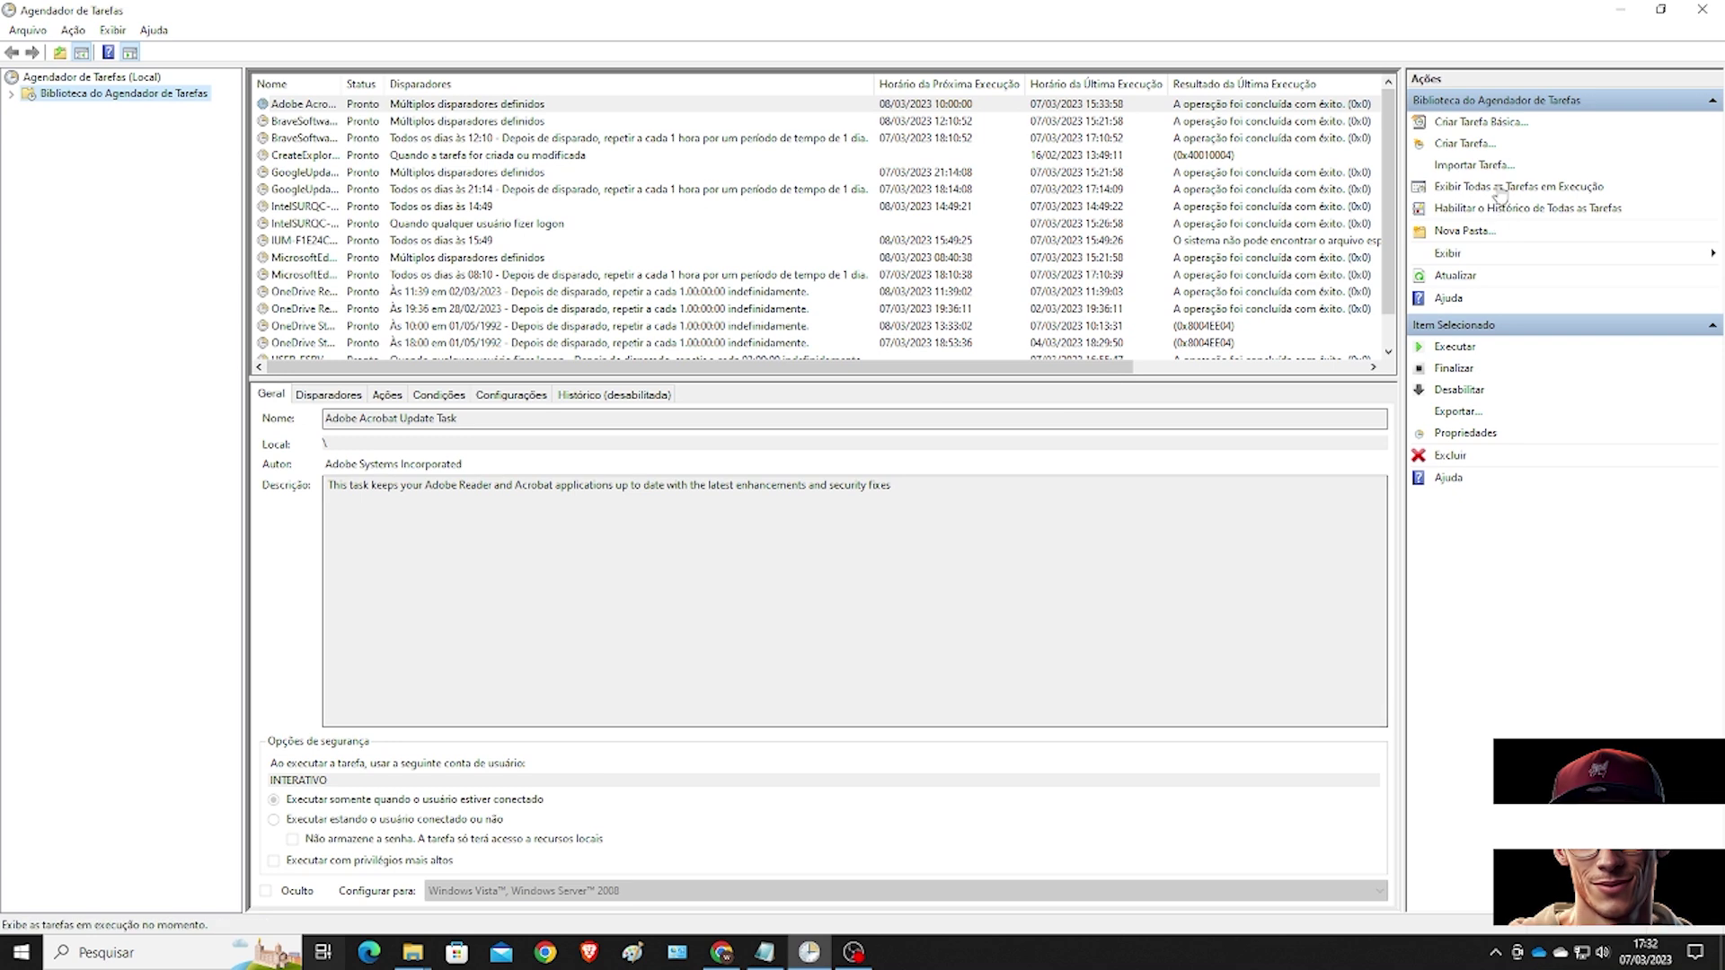
left_click(1477, 122)
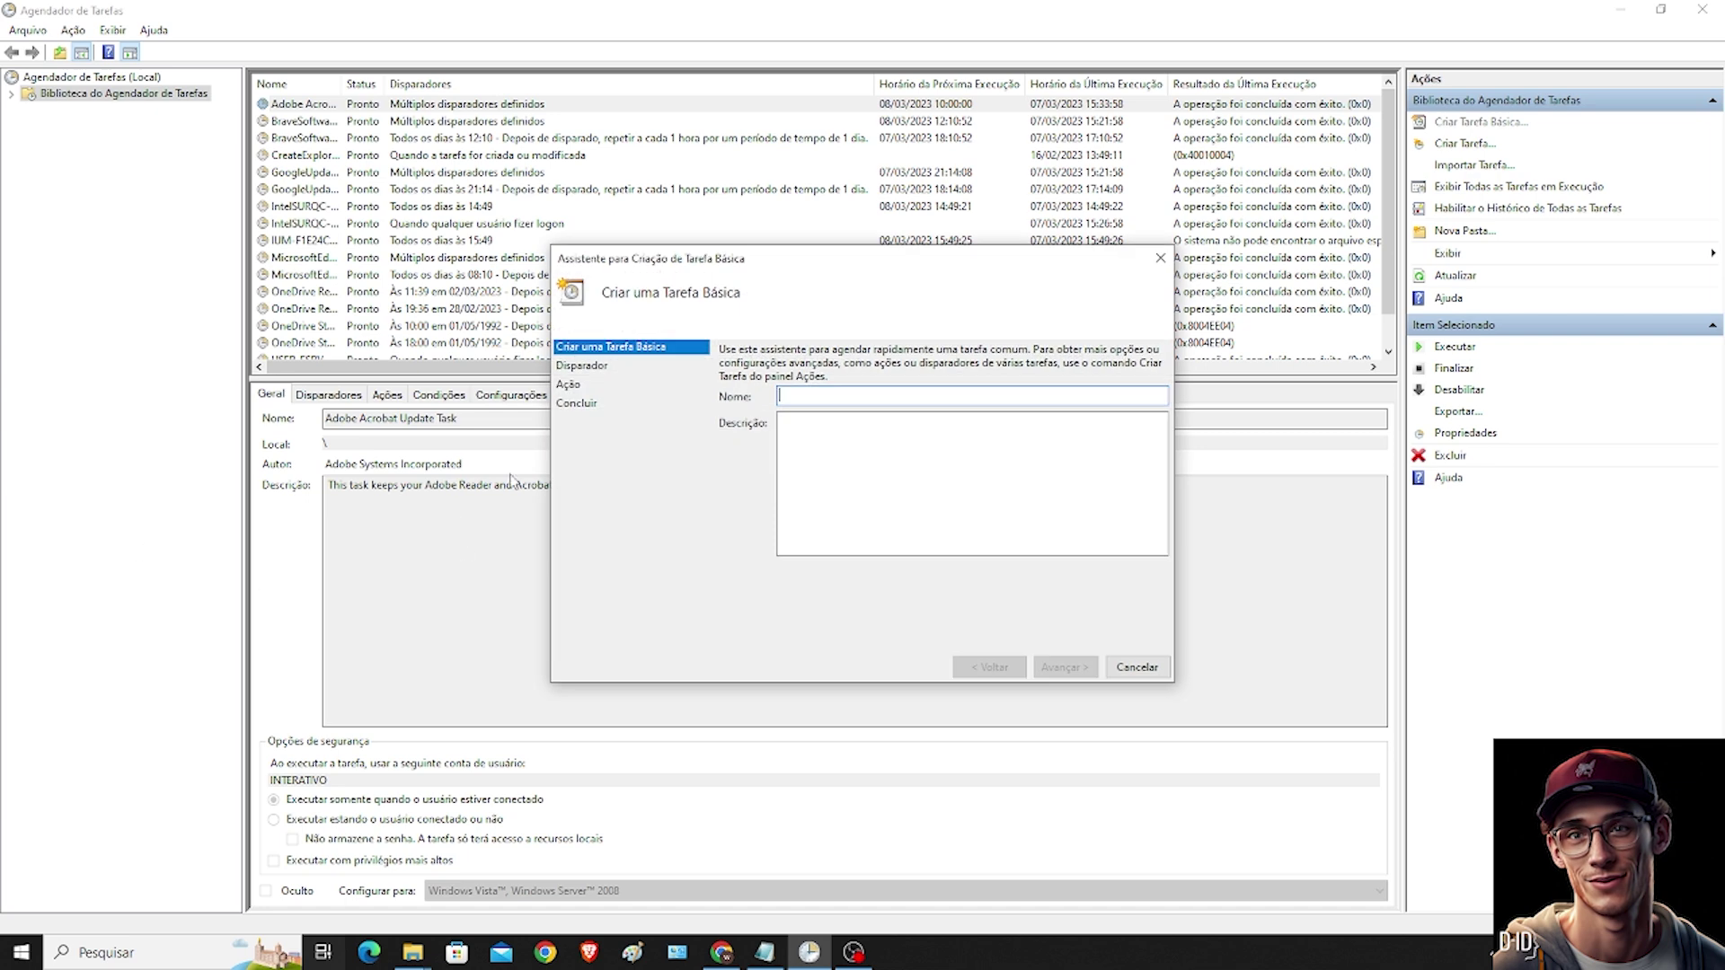
left_click(665, 392)
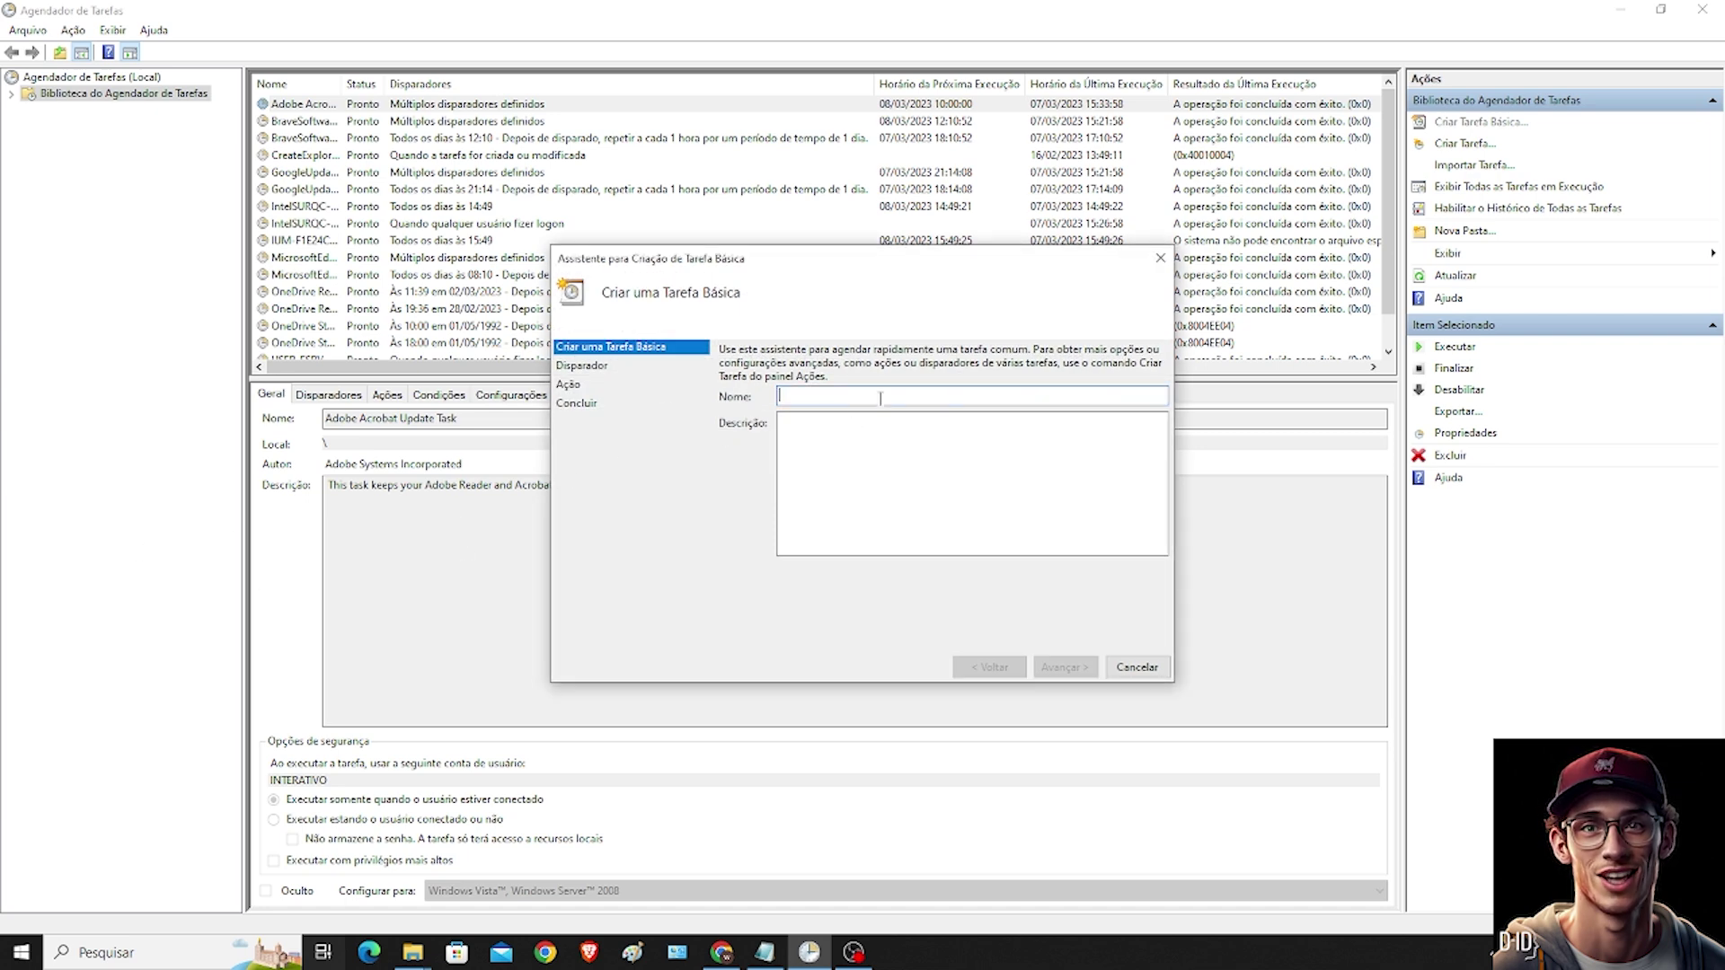
type("tarefa")
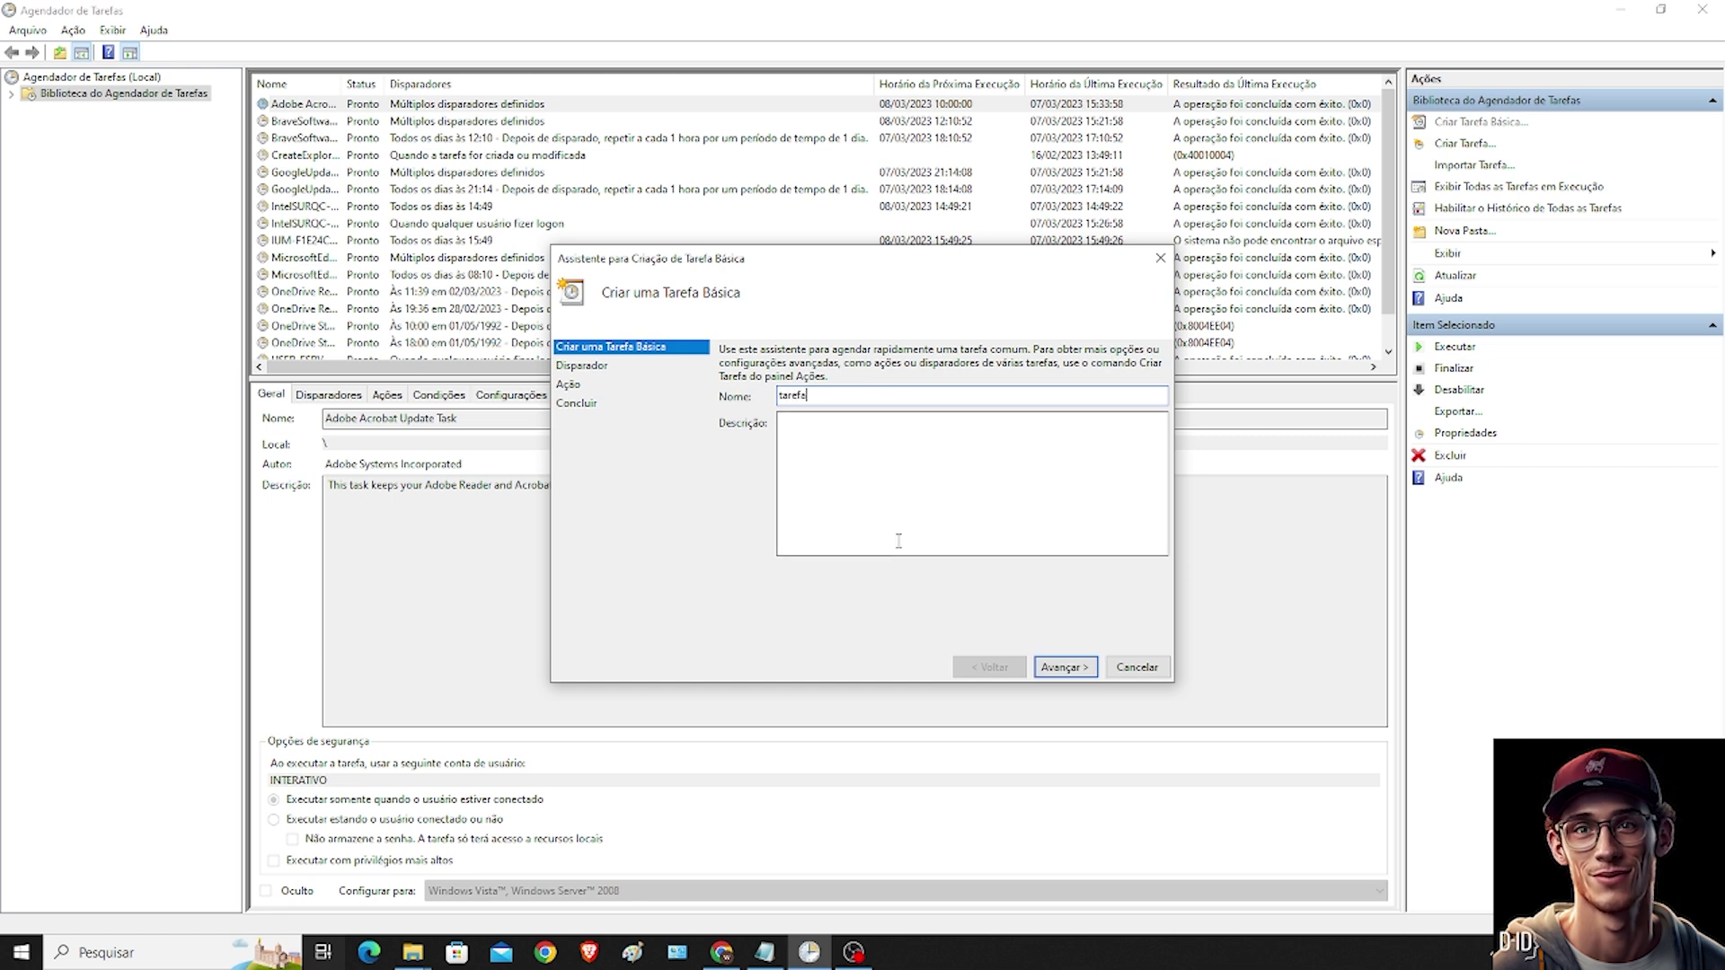
- Set the basic task's trigger to "Ao fazer logon" and its action to "Iniciar um programa"
left_click(1064, 668)
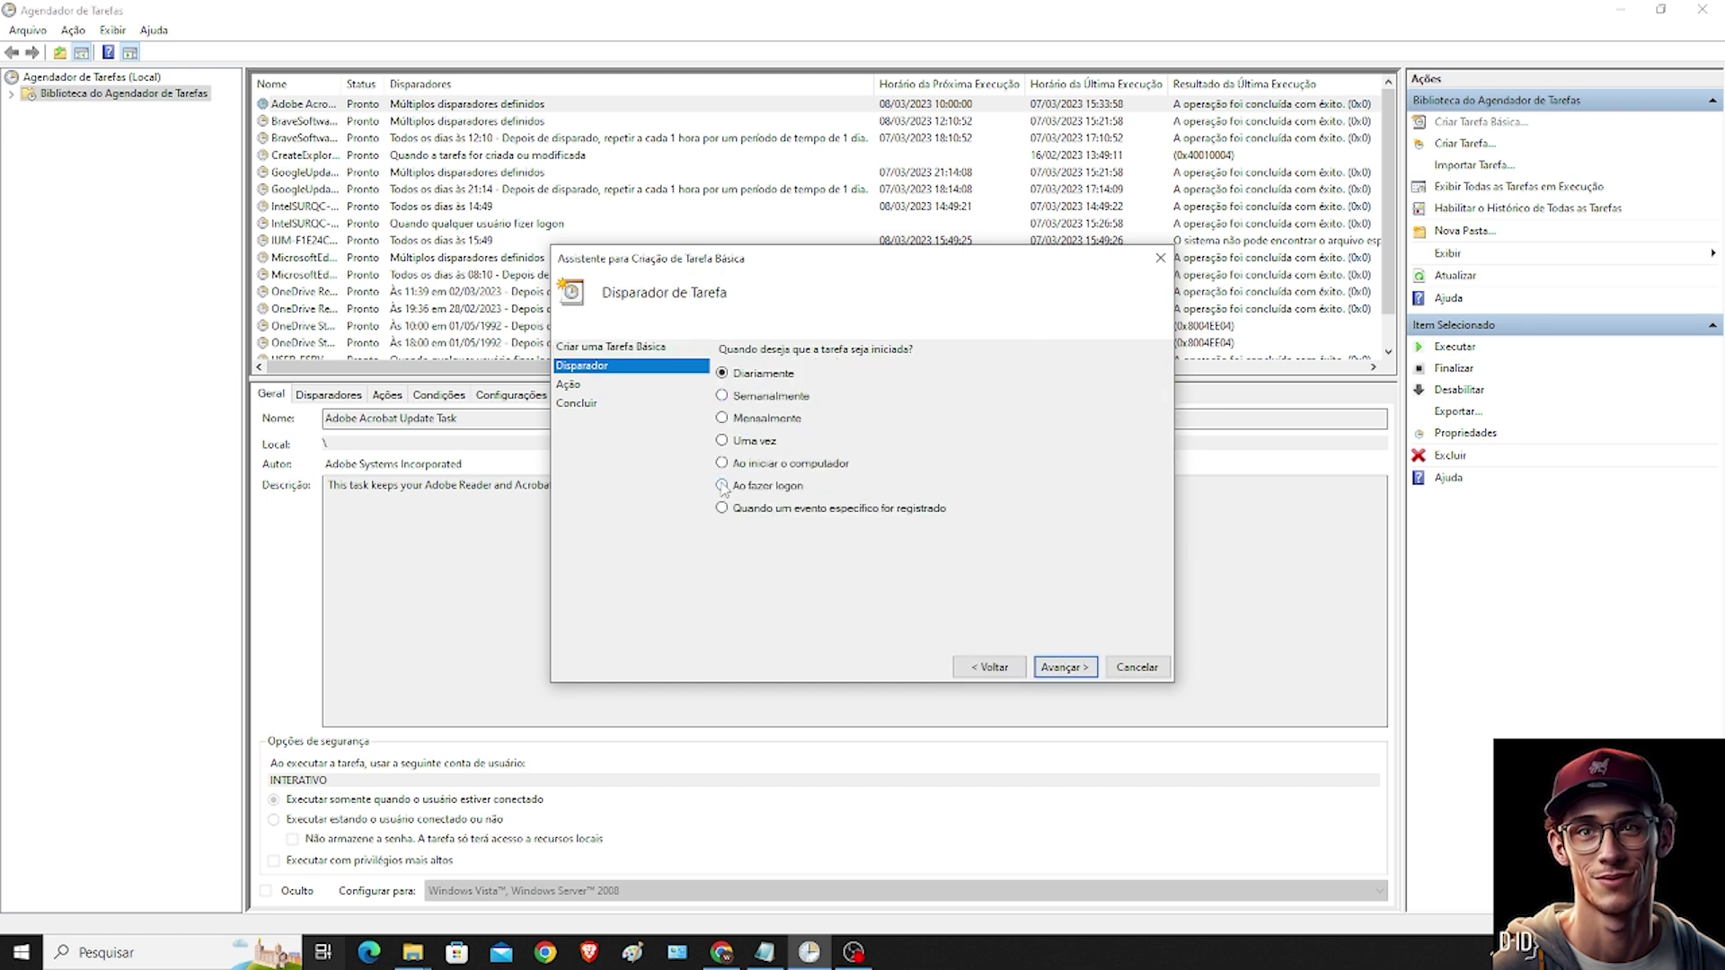
left_click(1064, 668)
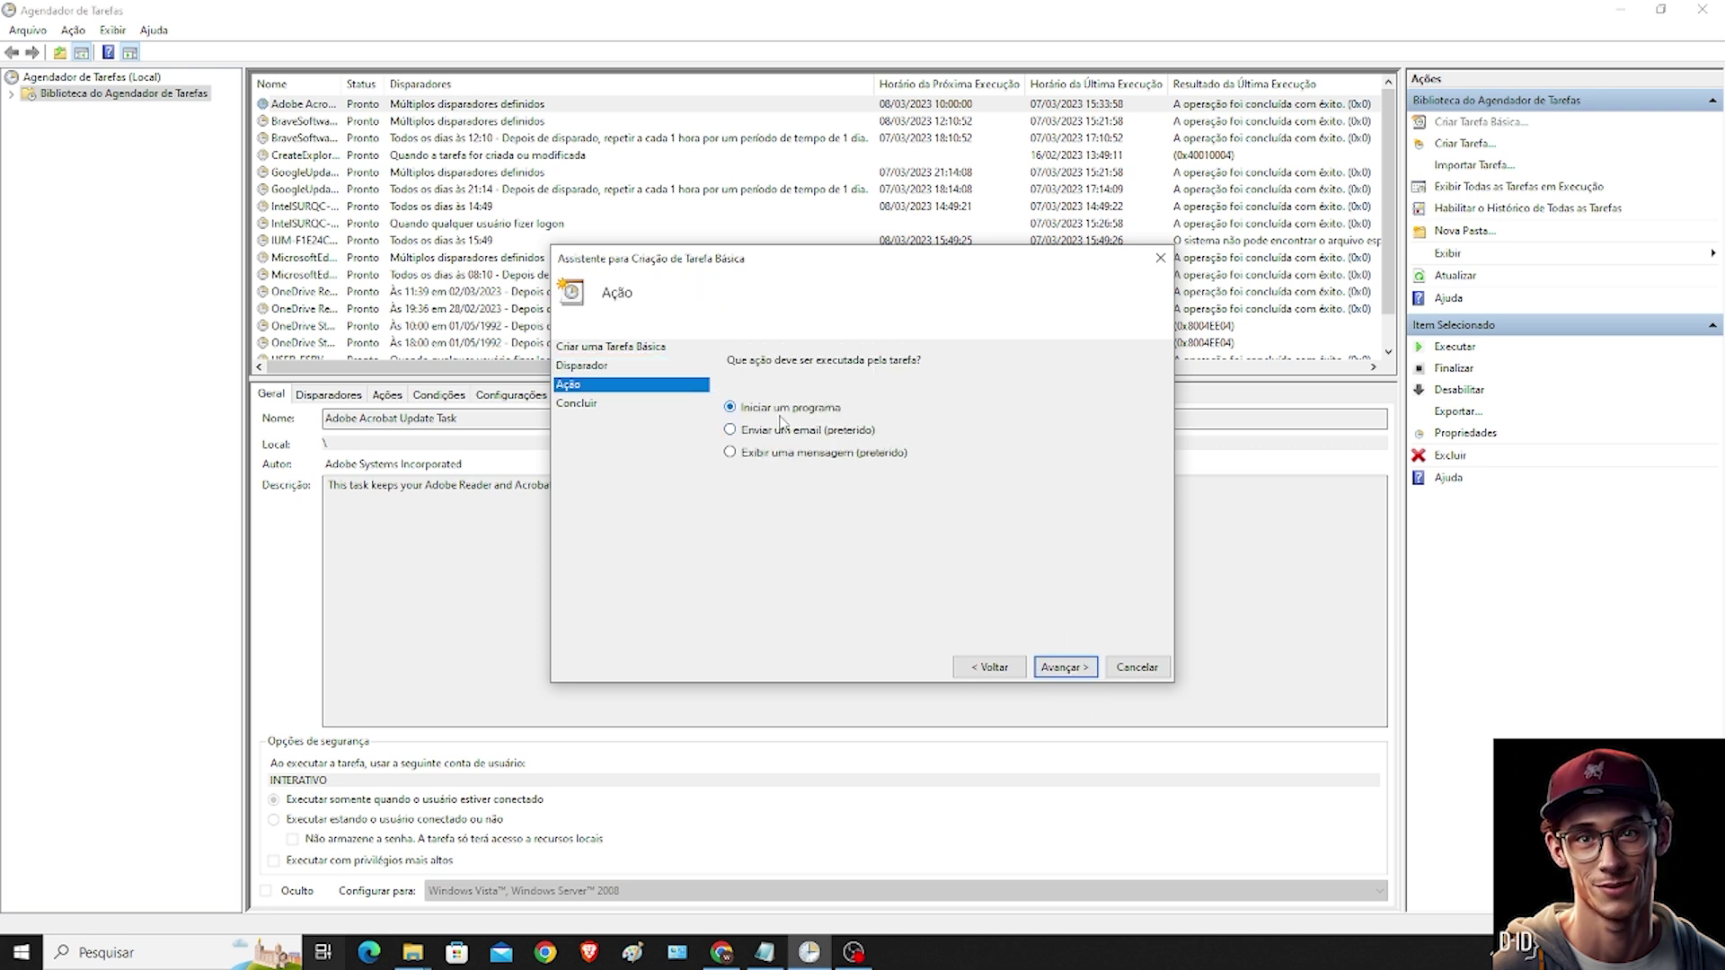
left_click(1065, 668)
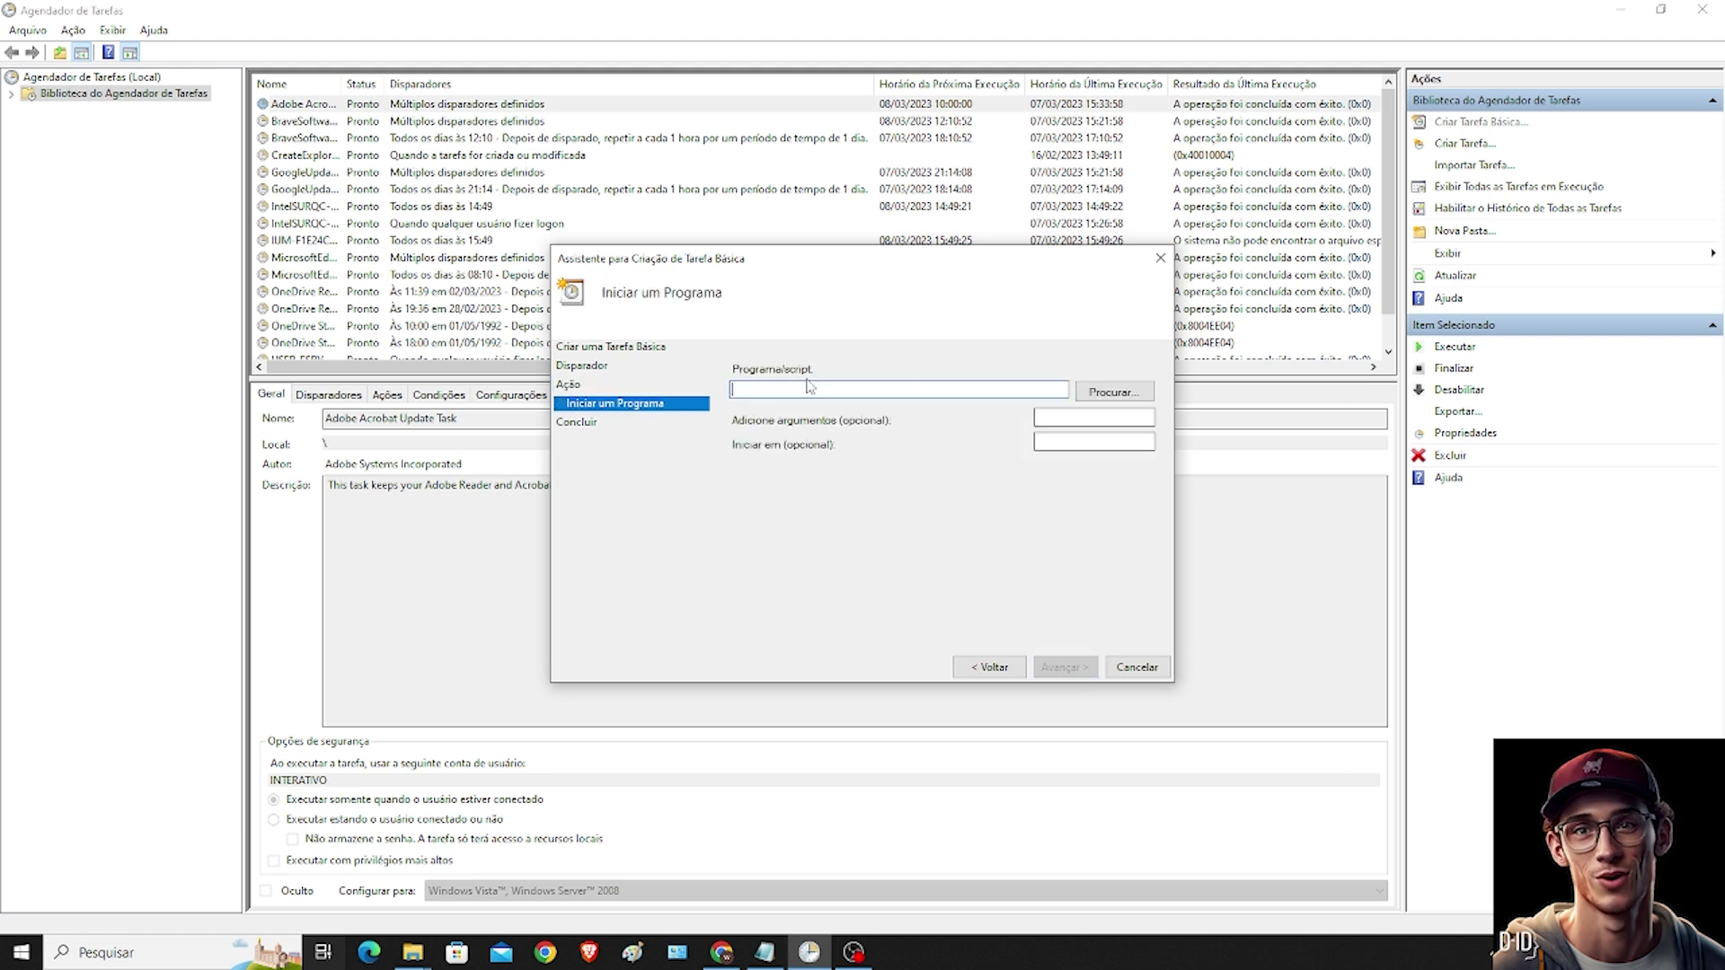
- Choose tarefa.bat from the C: drive as the program to start and finish creating the task
left_click(1114, 393)
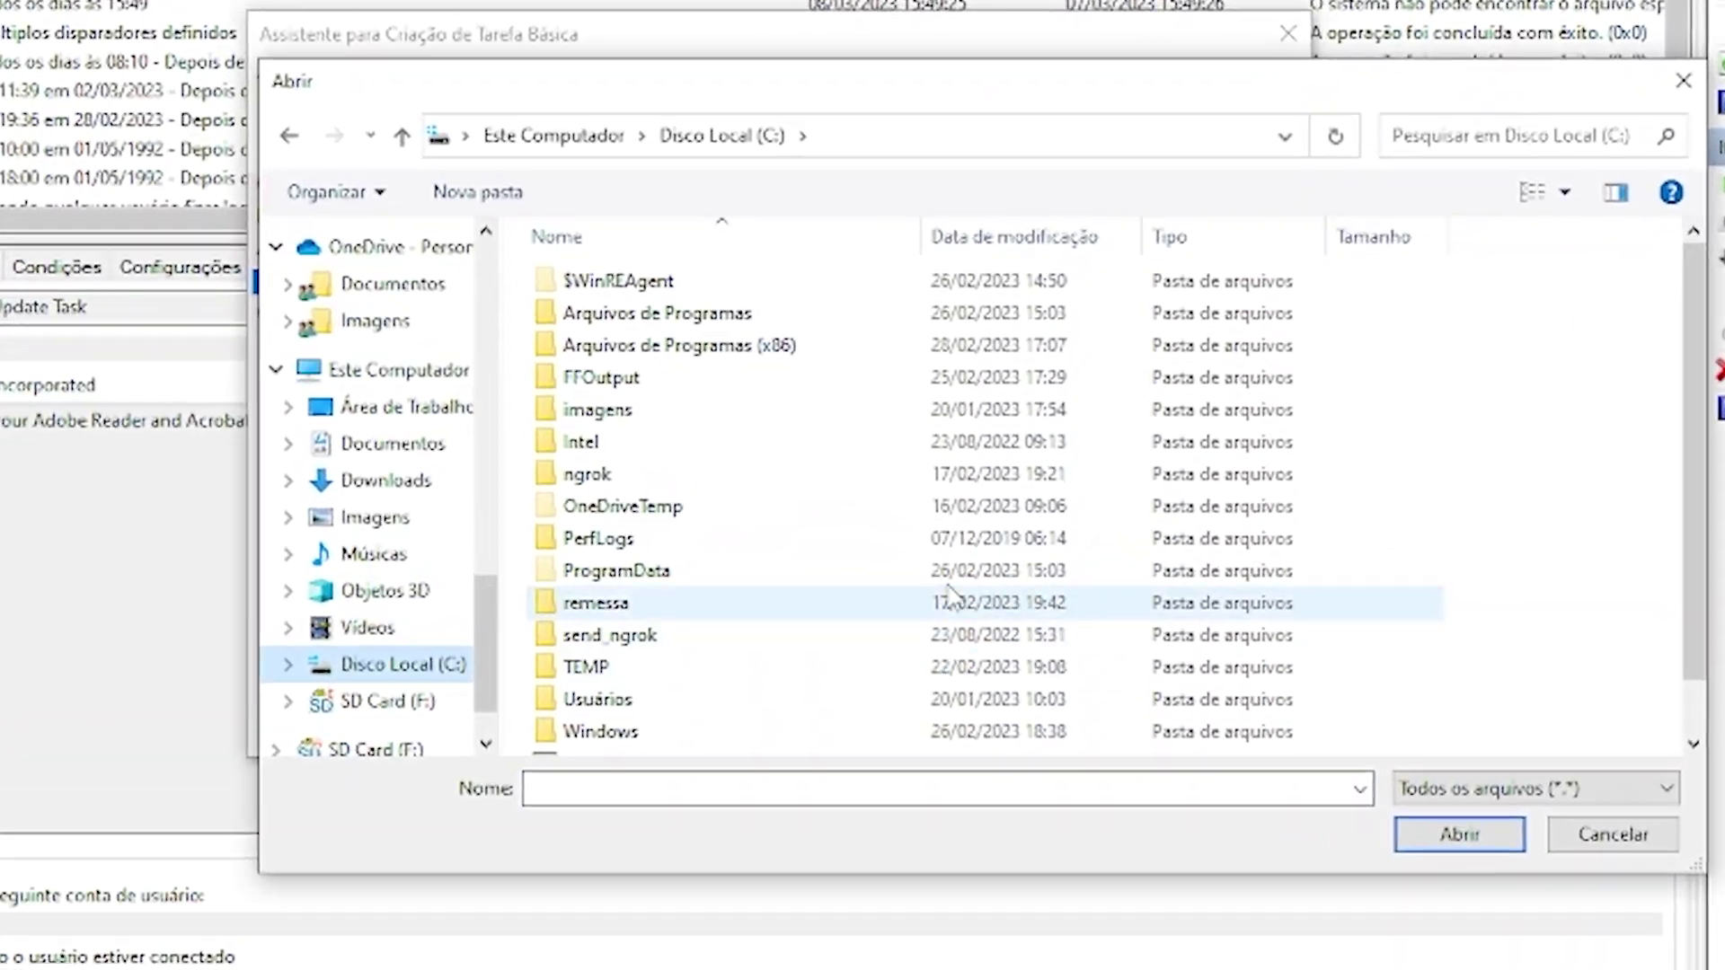
scroll(950, 594, "down", 1)
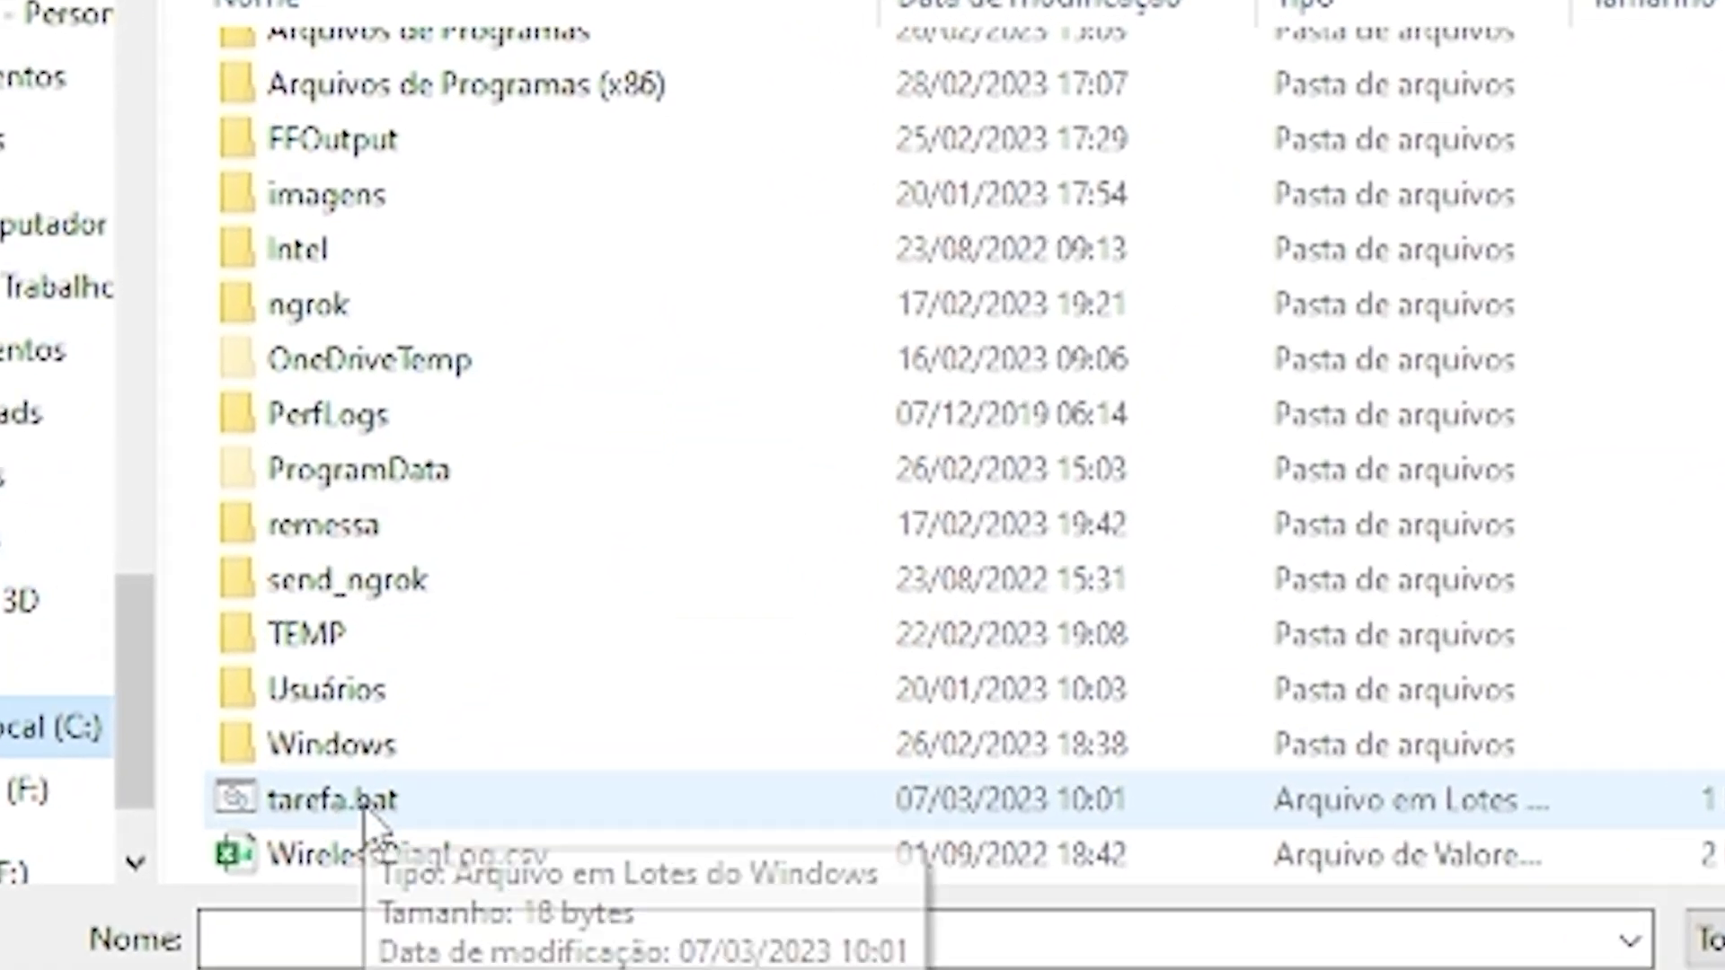
left_click(363, 803)
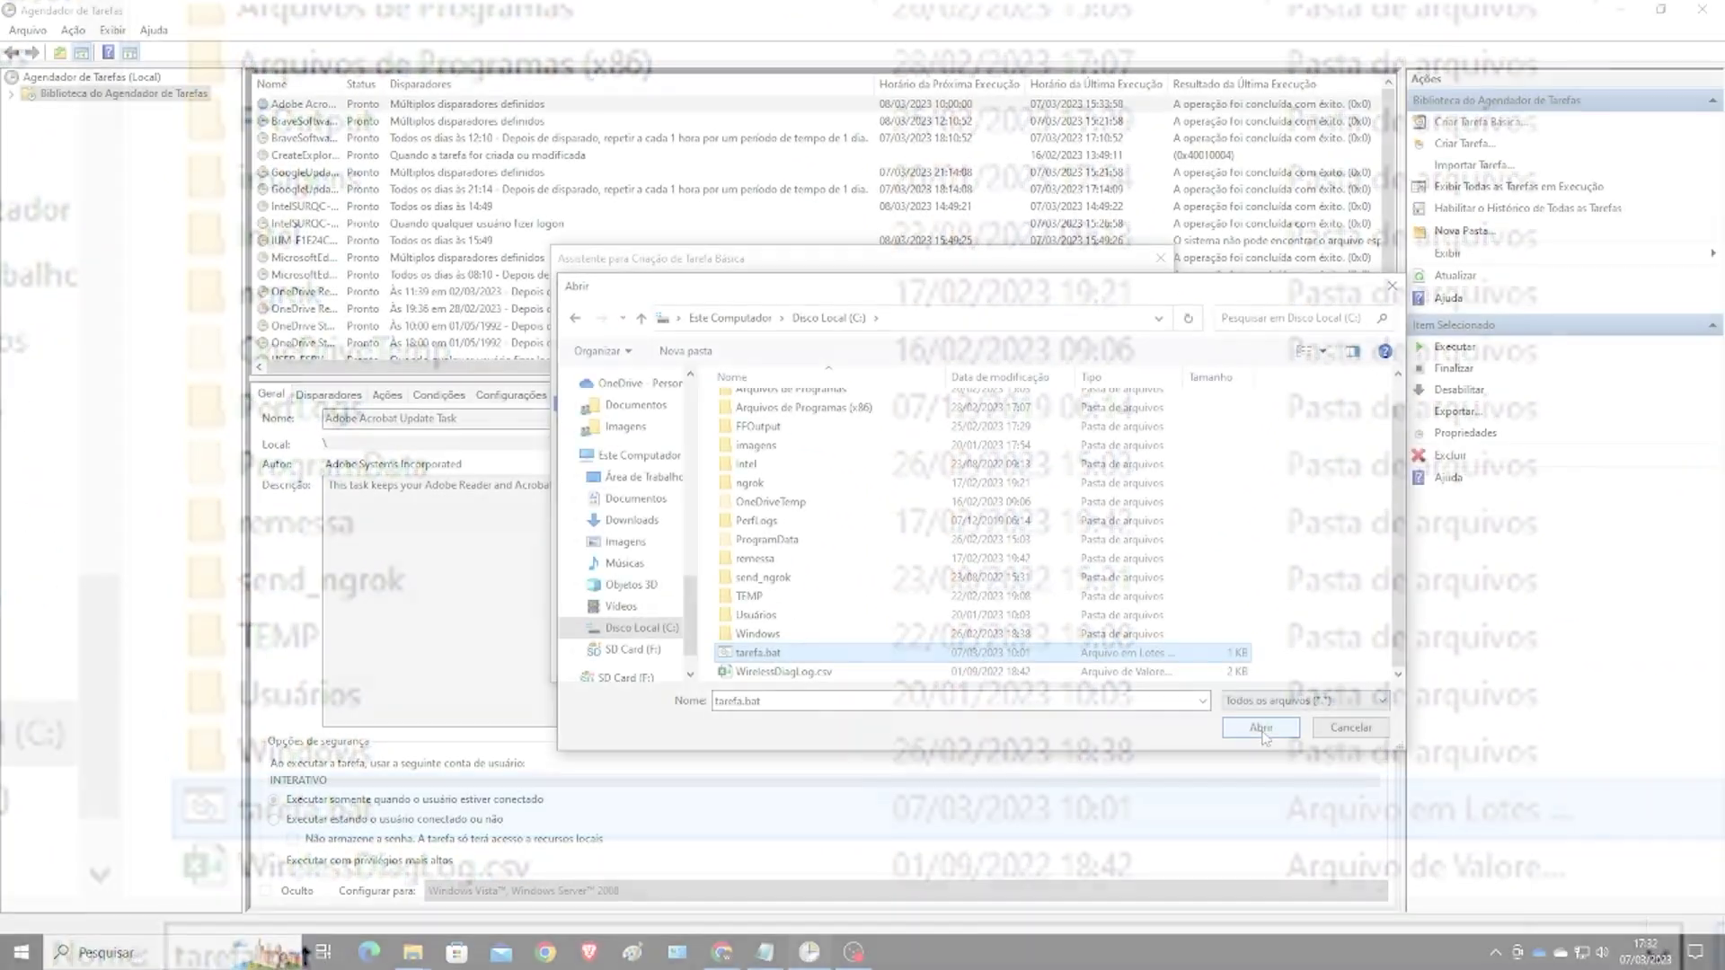
key("Return")
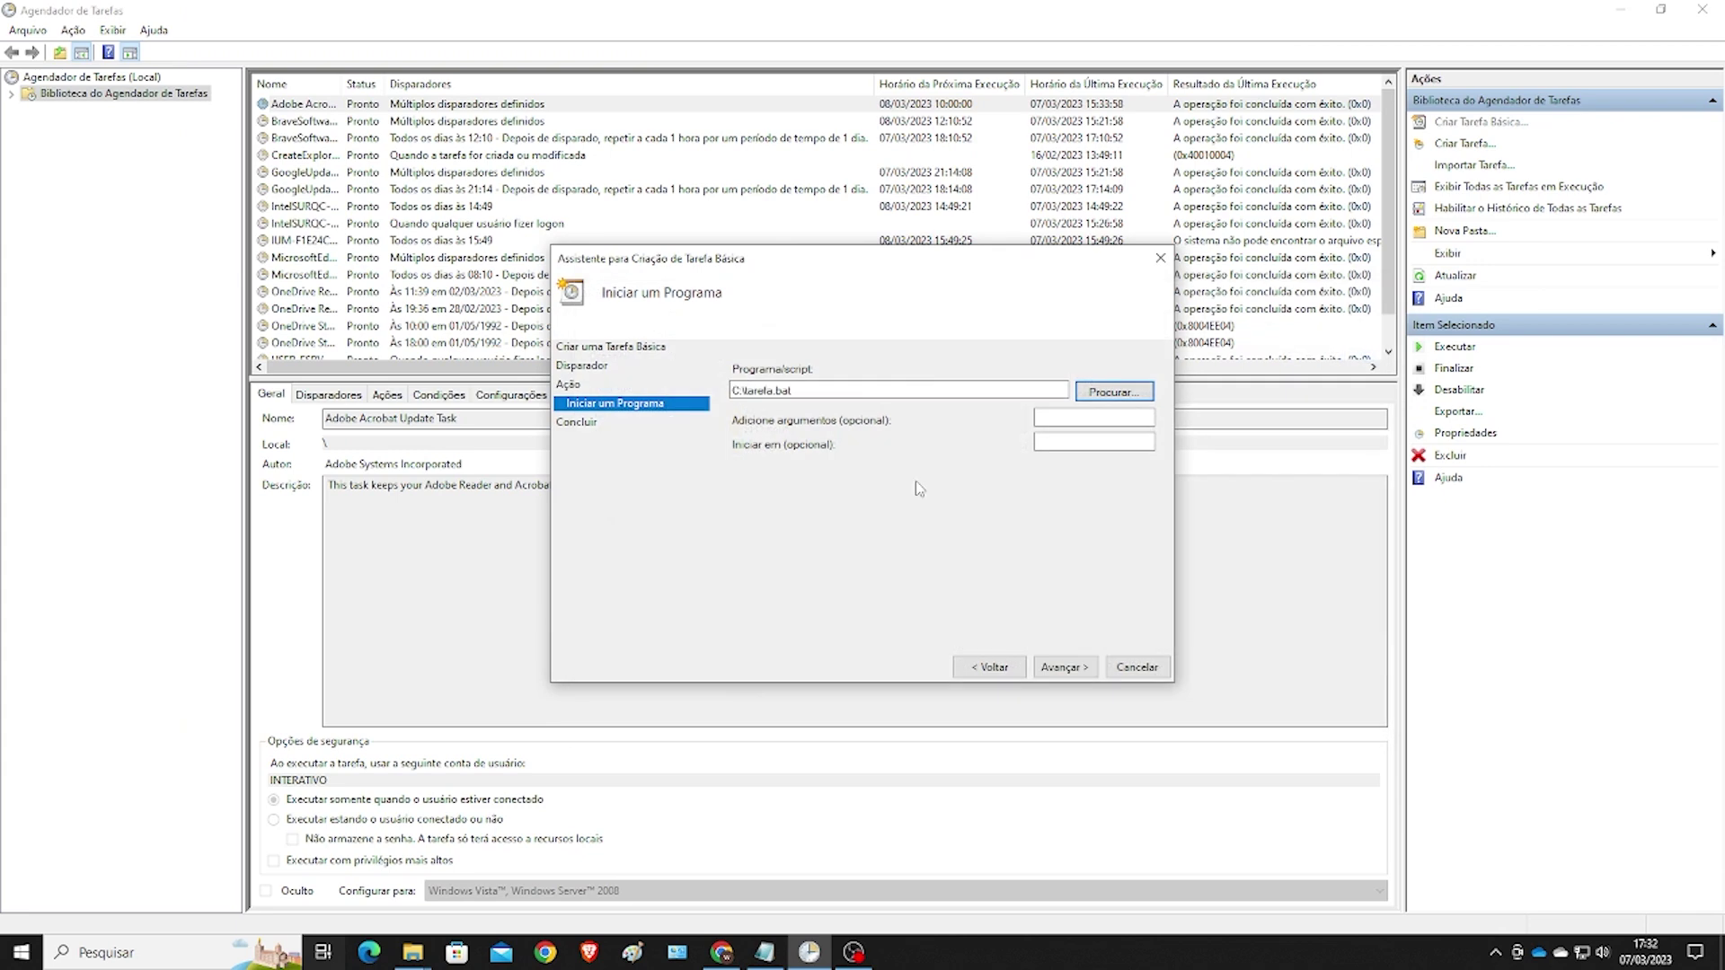
left_click(1069, 670)
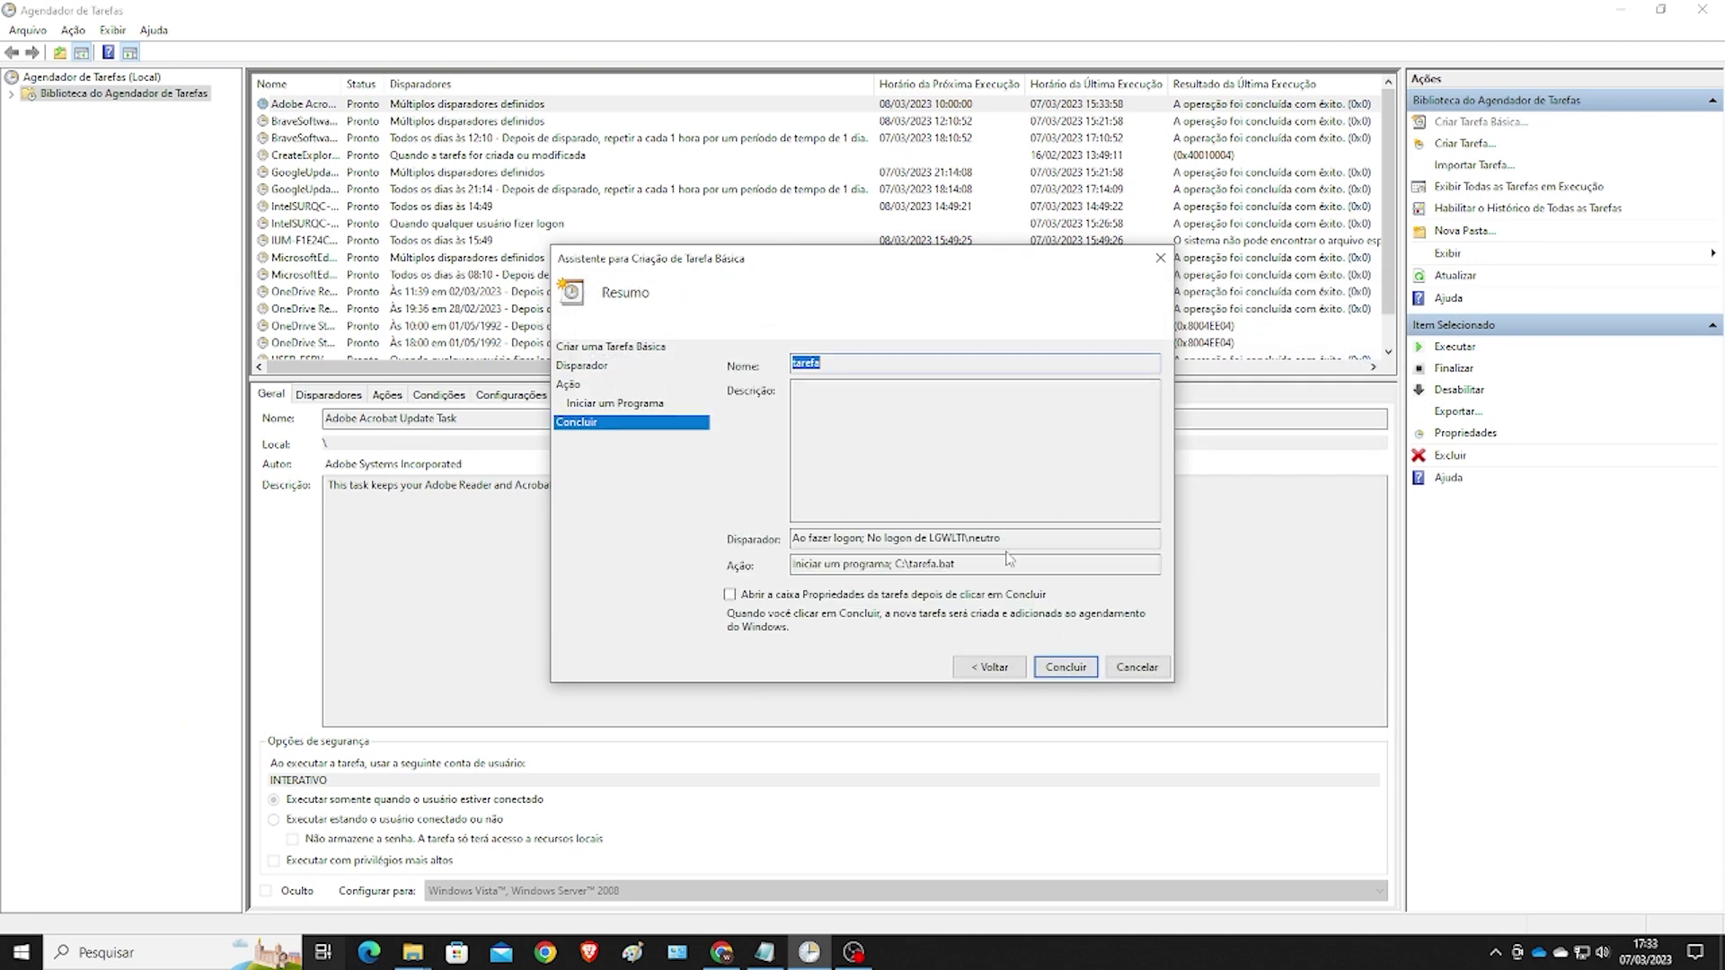
left_click(1068, 668)
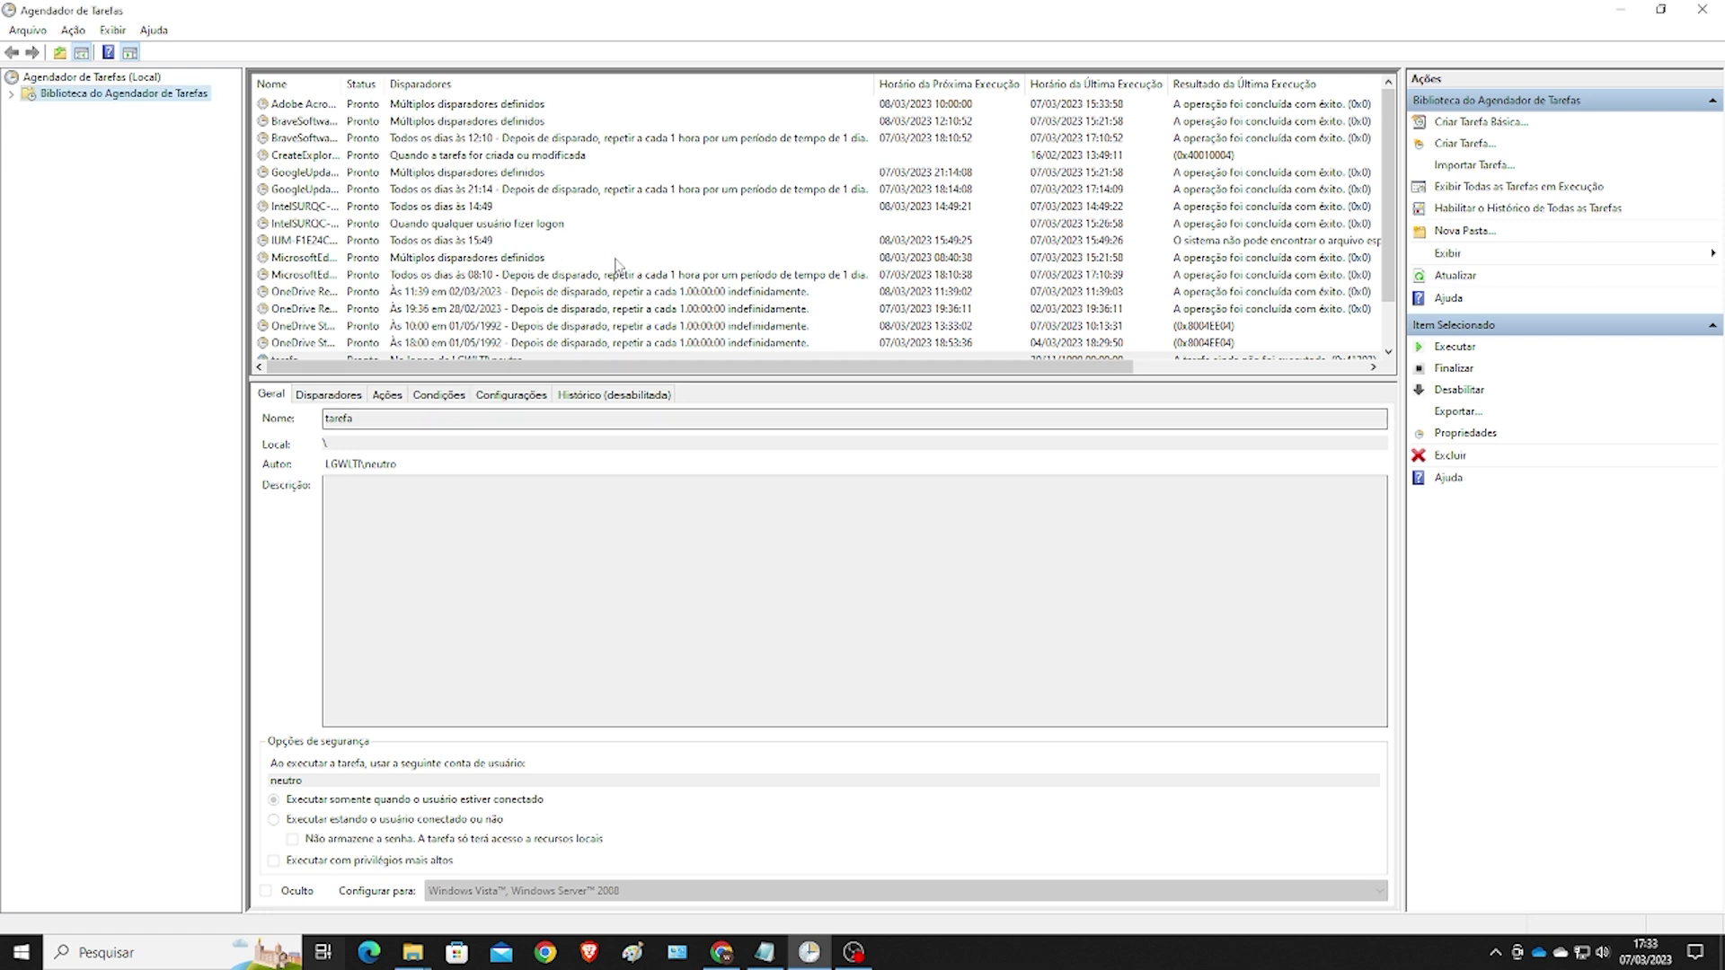
- Enable "Executar com privilégios mais altos" in the properties of the tarefa task and save the change
scroll(429, 256, "down", 1)
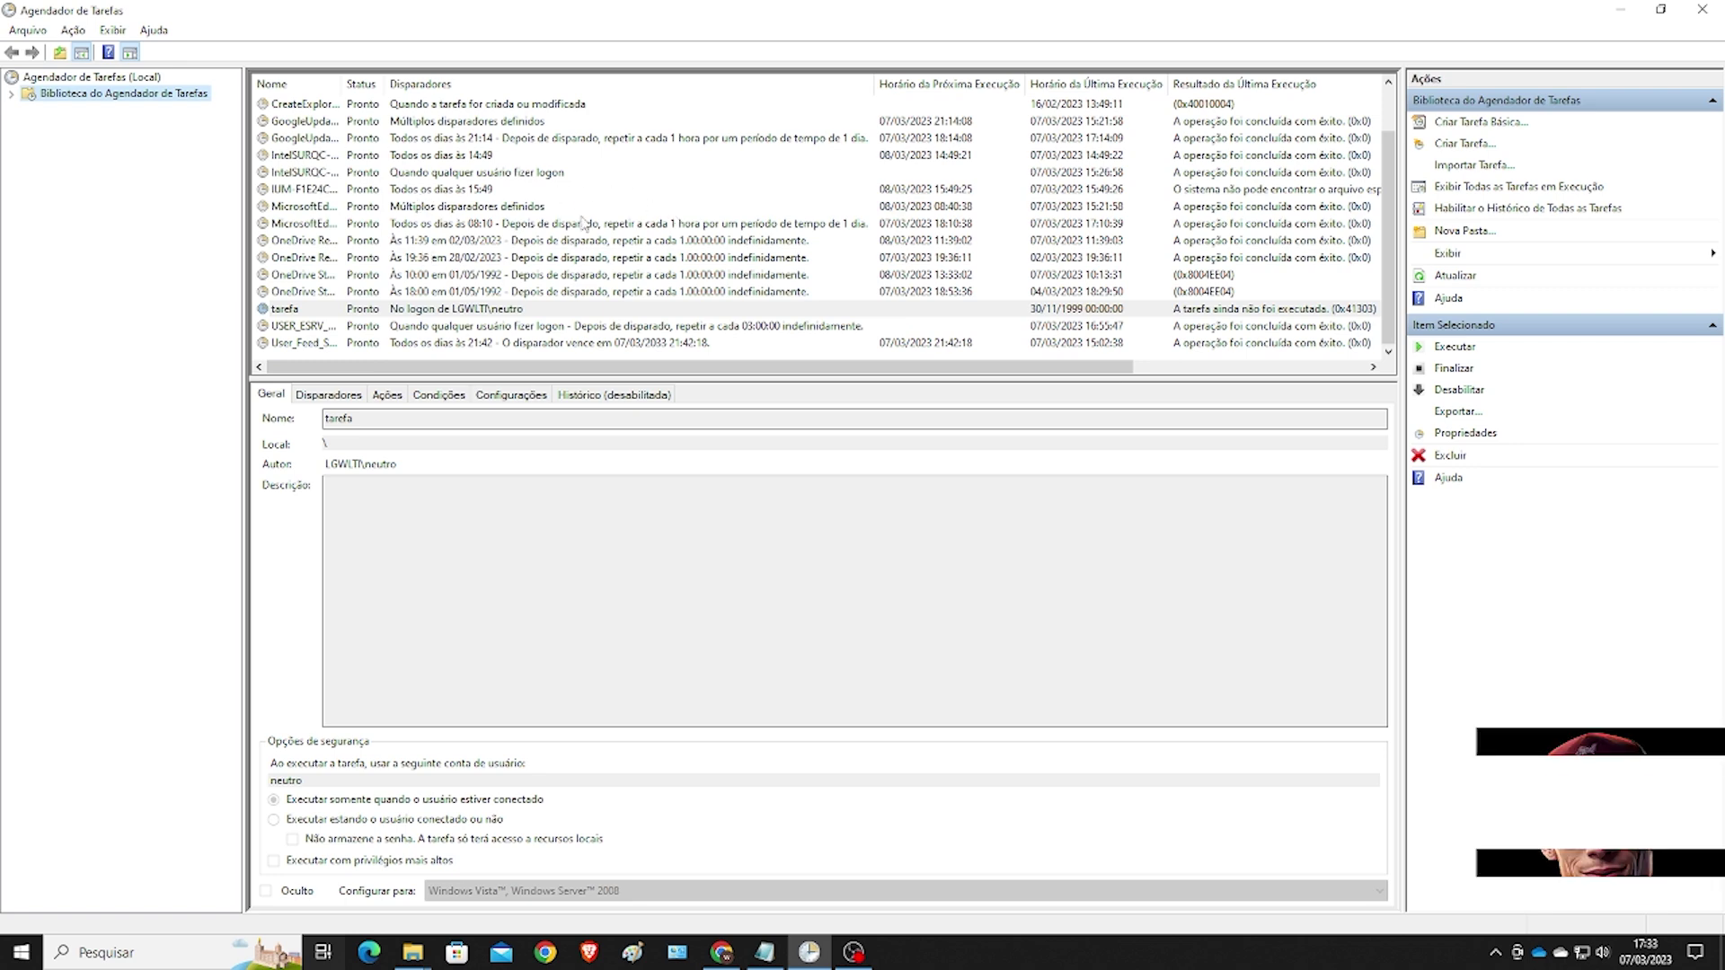
right_click(428, 312)
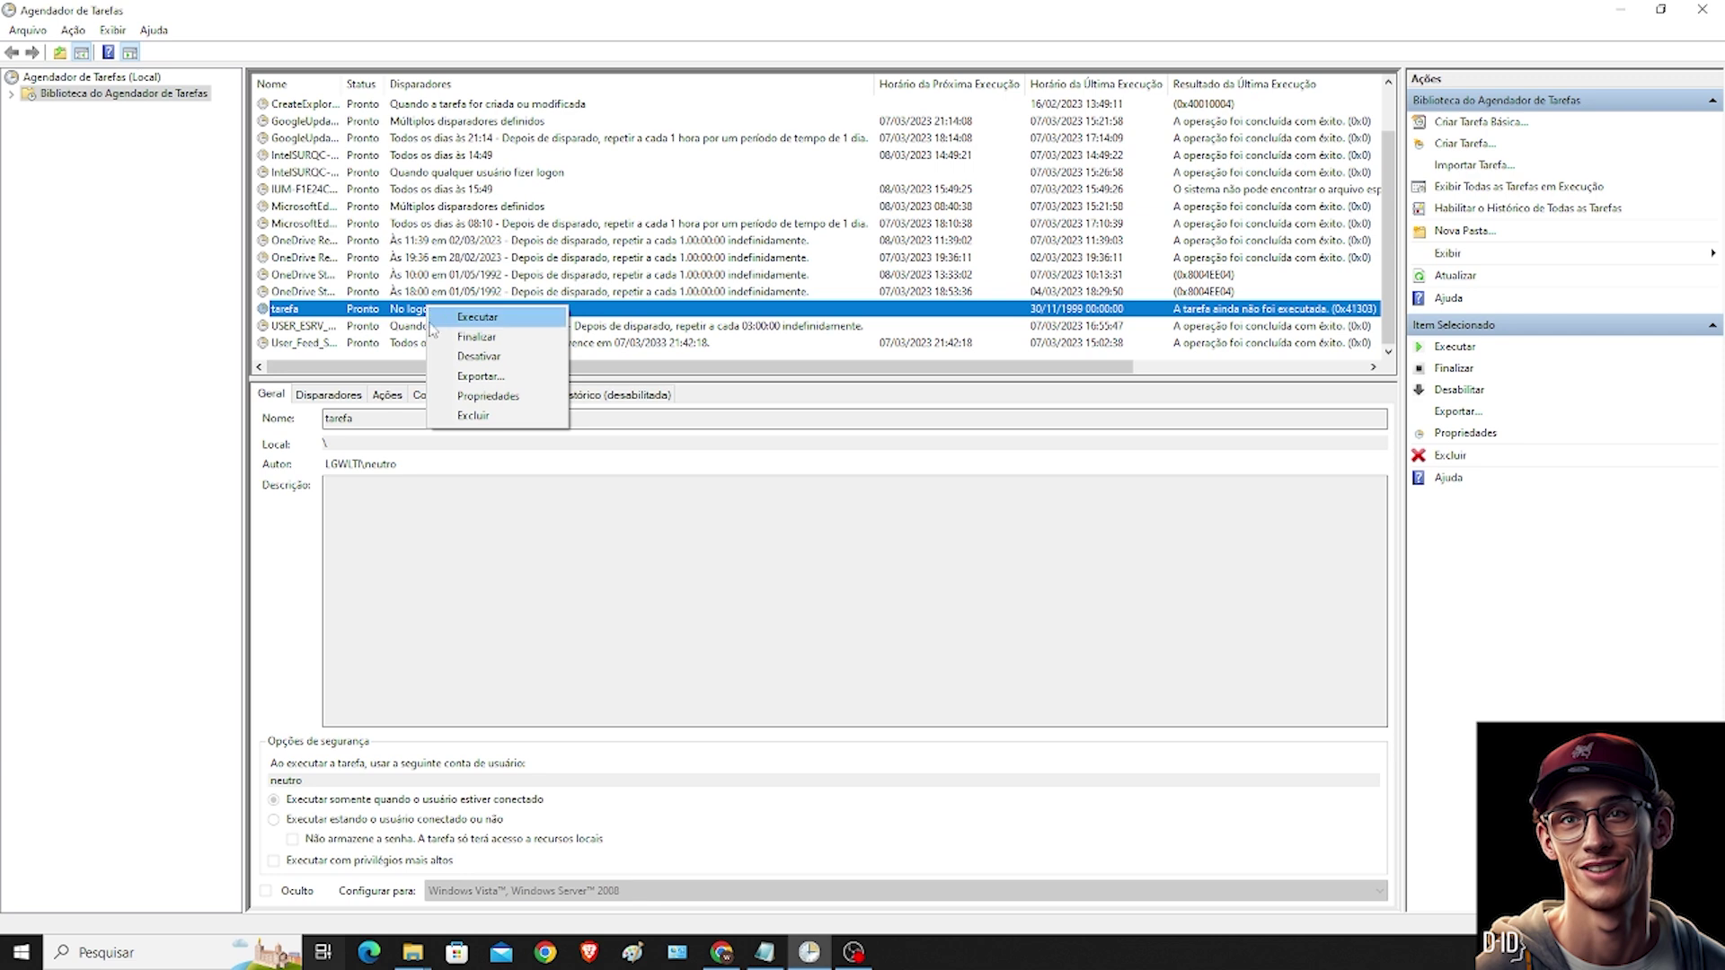
left_click(493, 400)
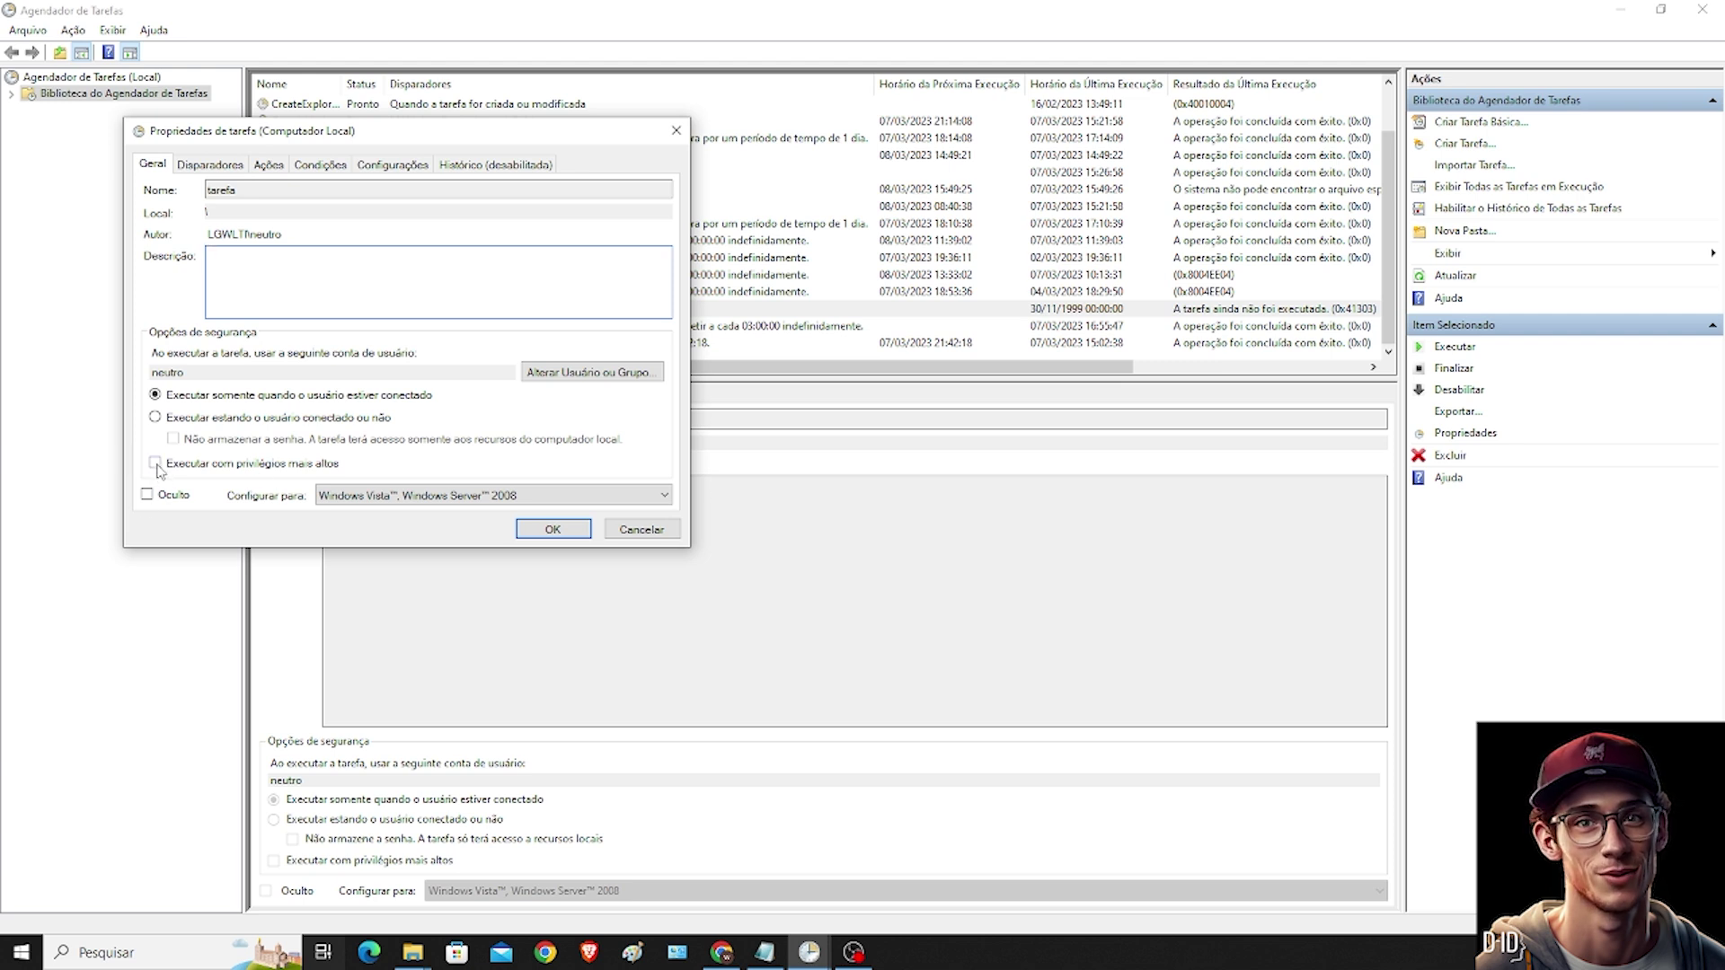
left_click(551, 530)
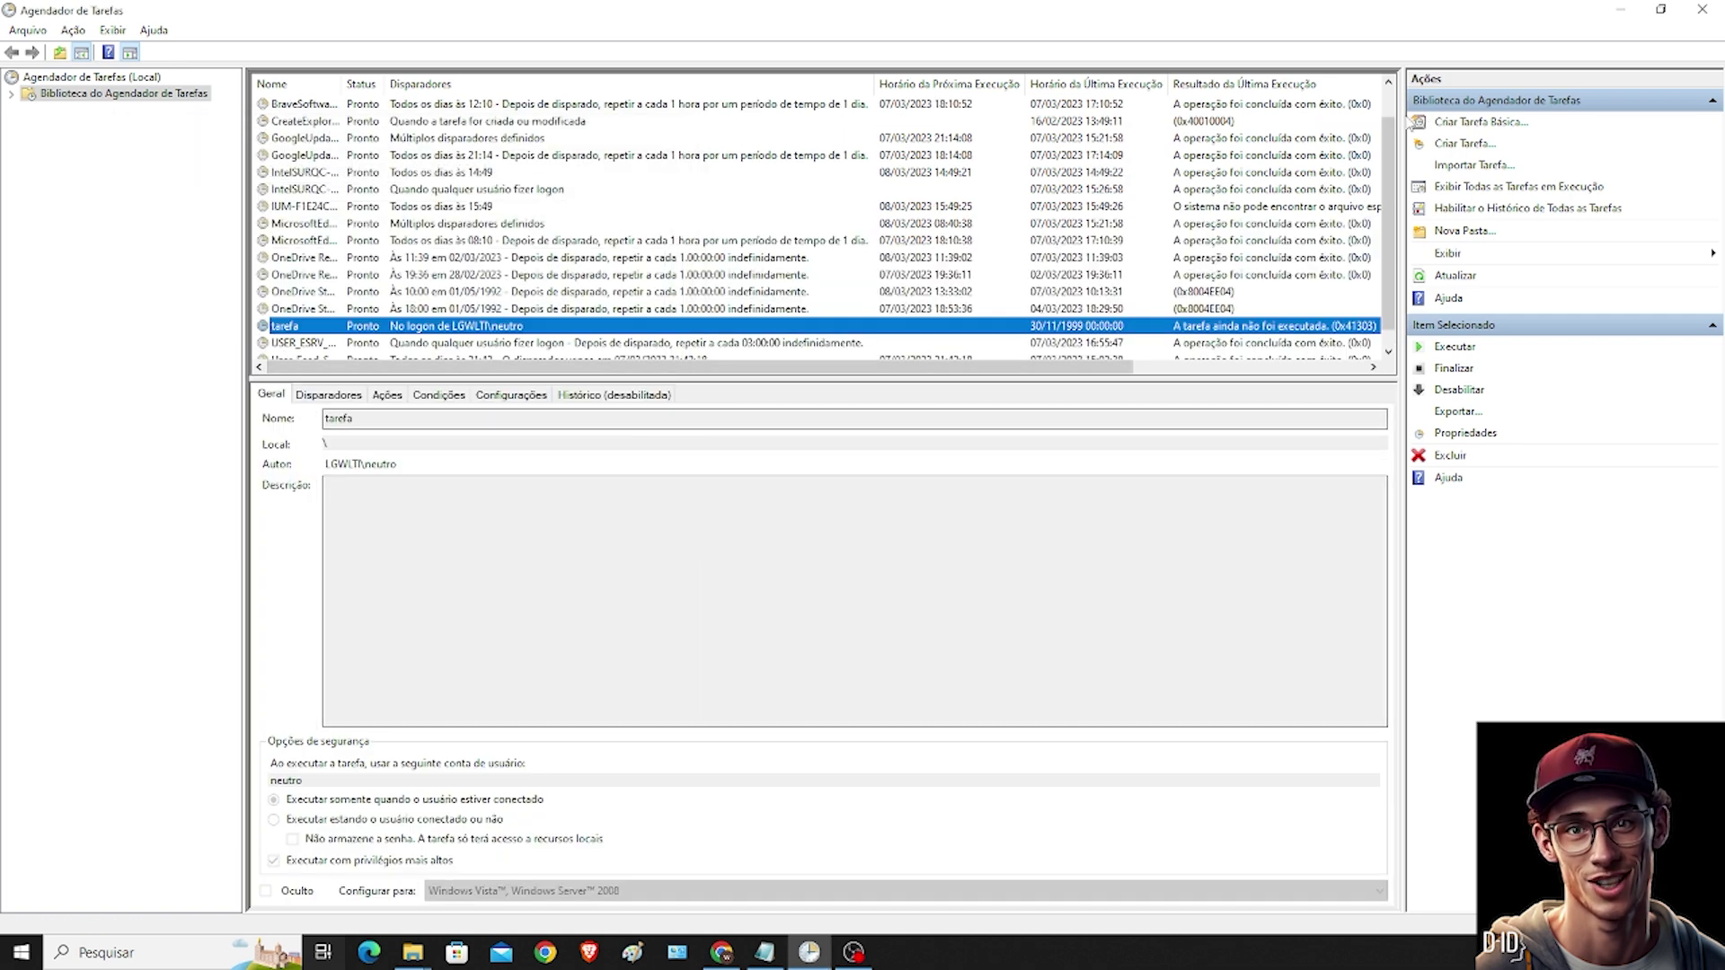
- Minimize Task Scheduler and restart the computer
left_click(1622, 11)
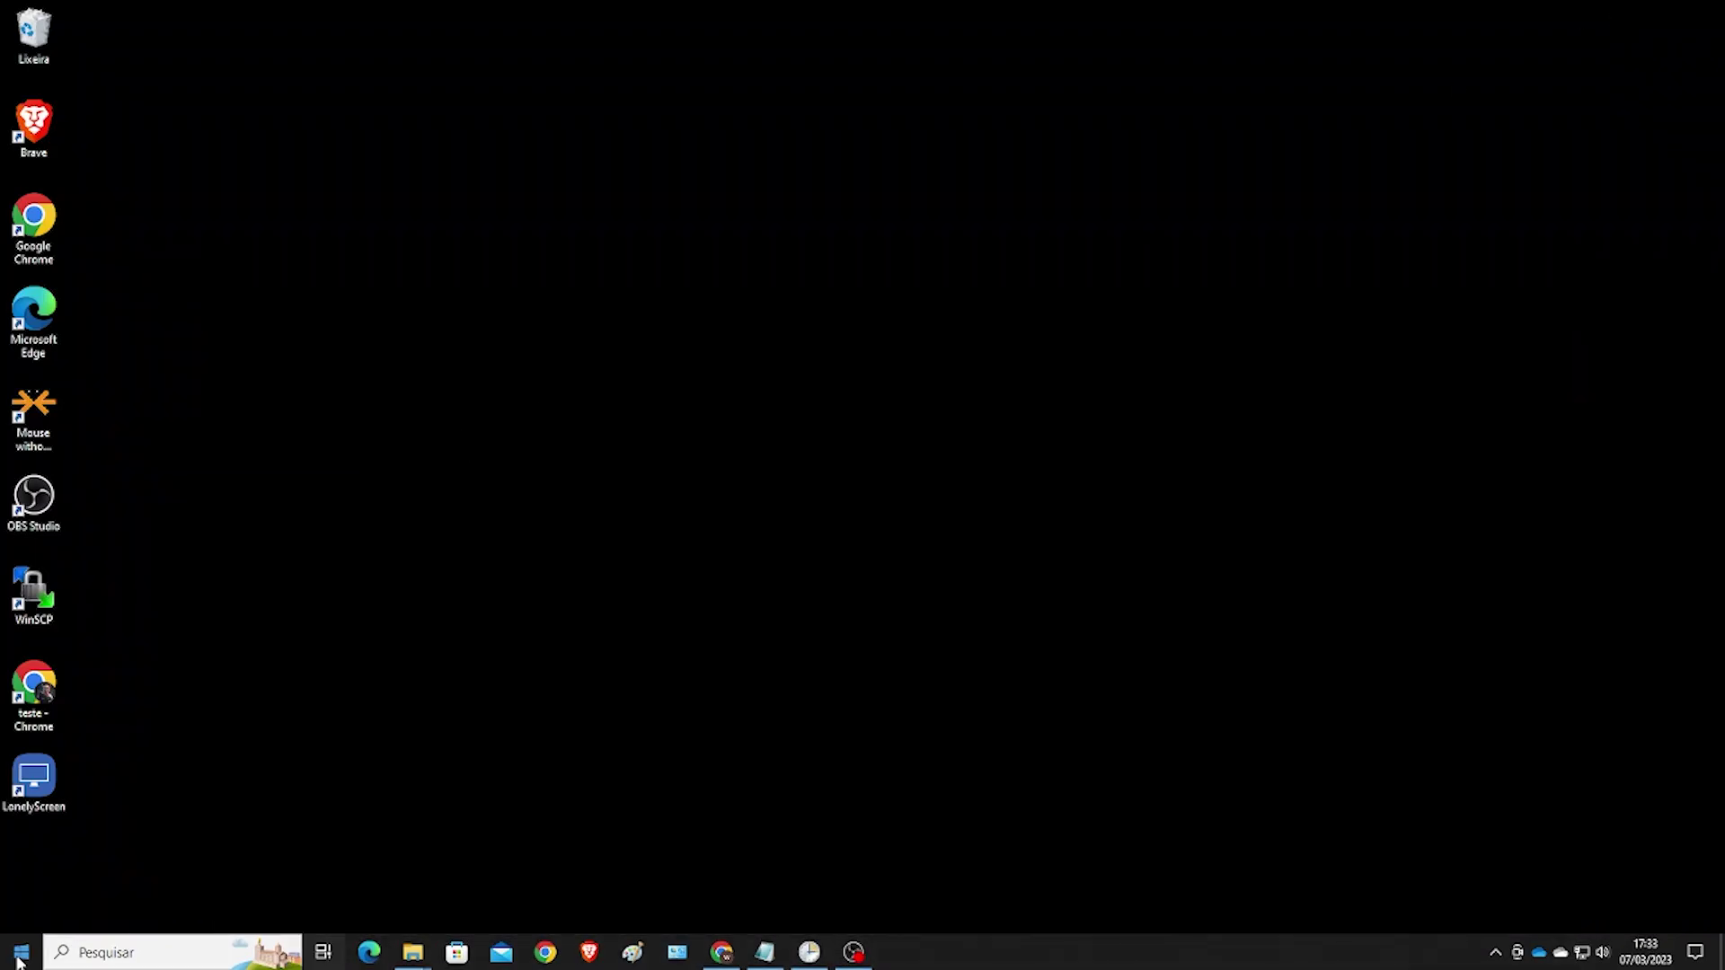
right_click(20, 956)
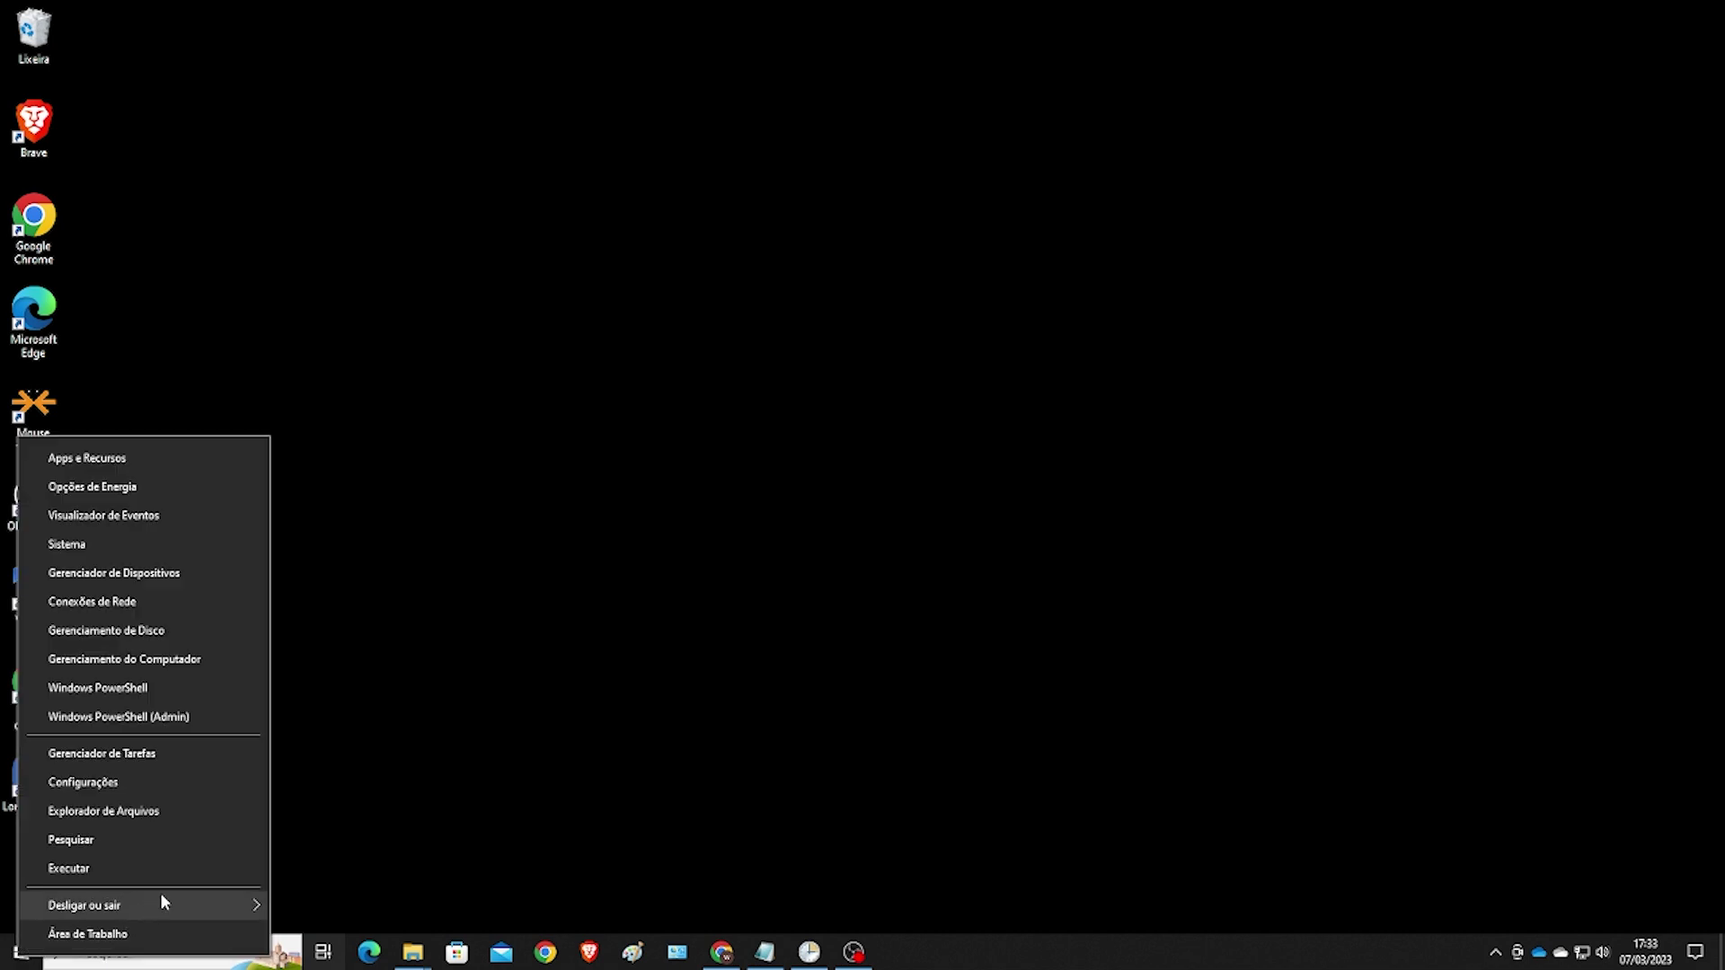
mouse_move(164, 908)
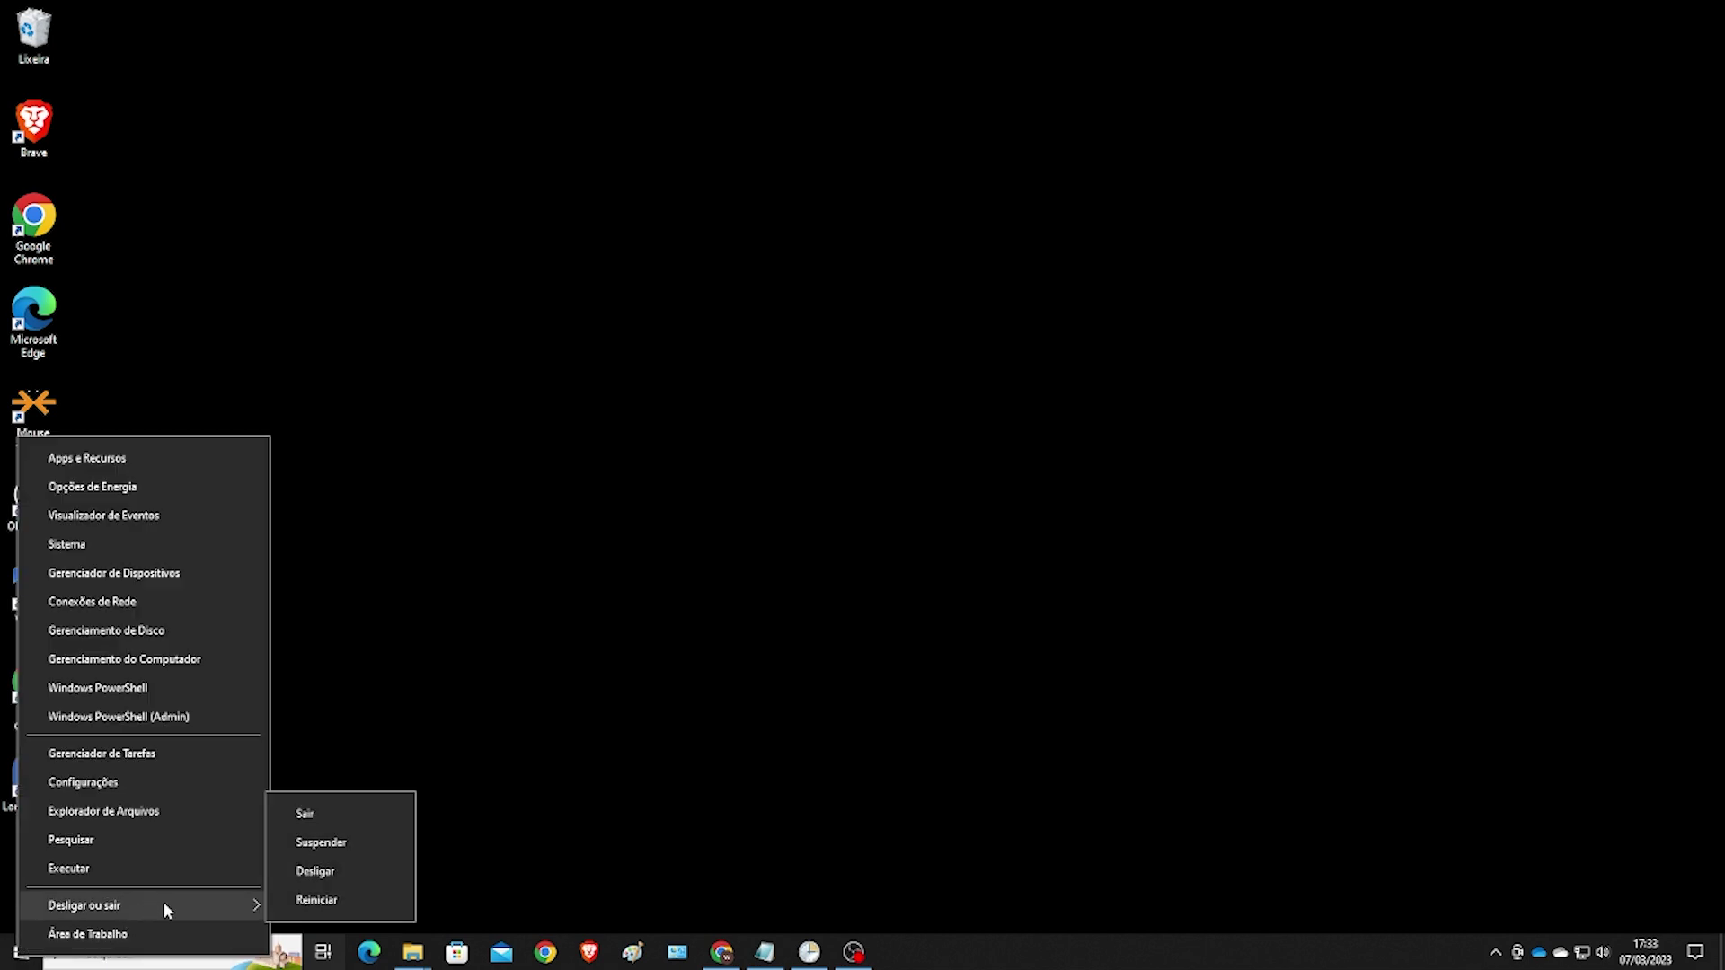
left_click(318, 899)
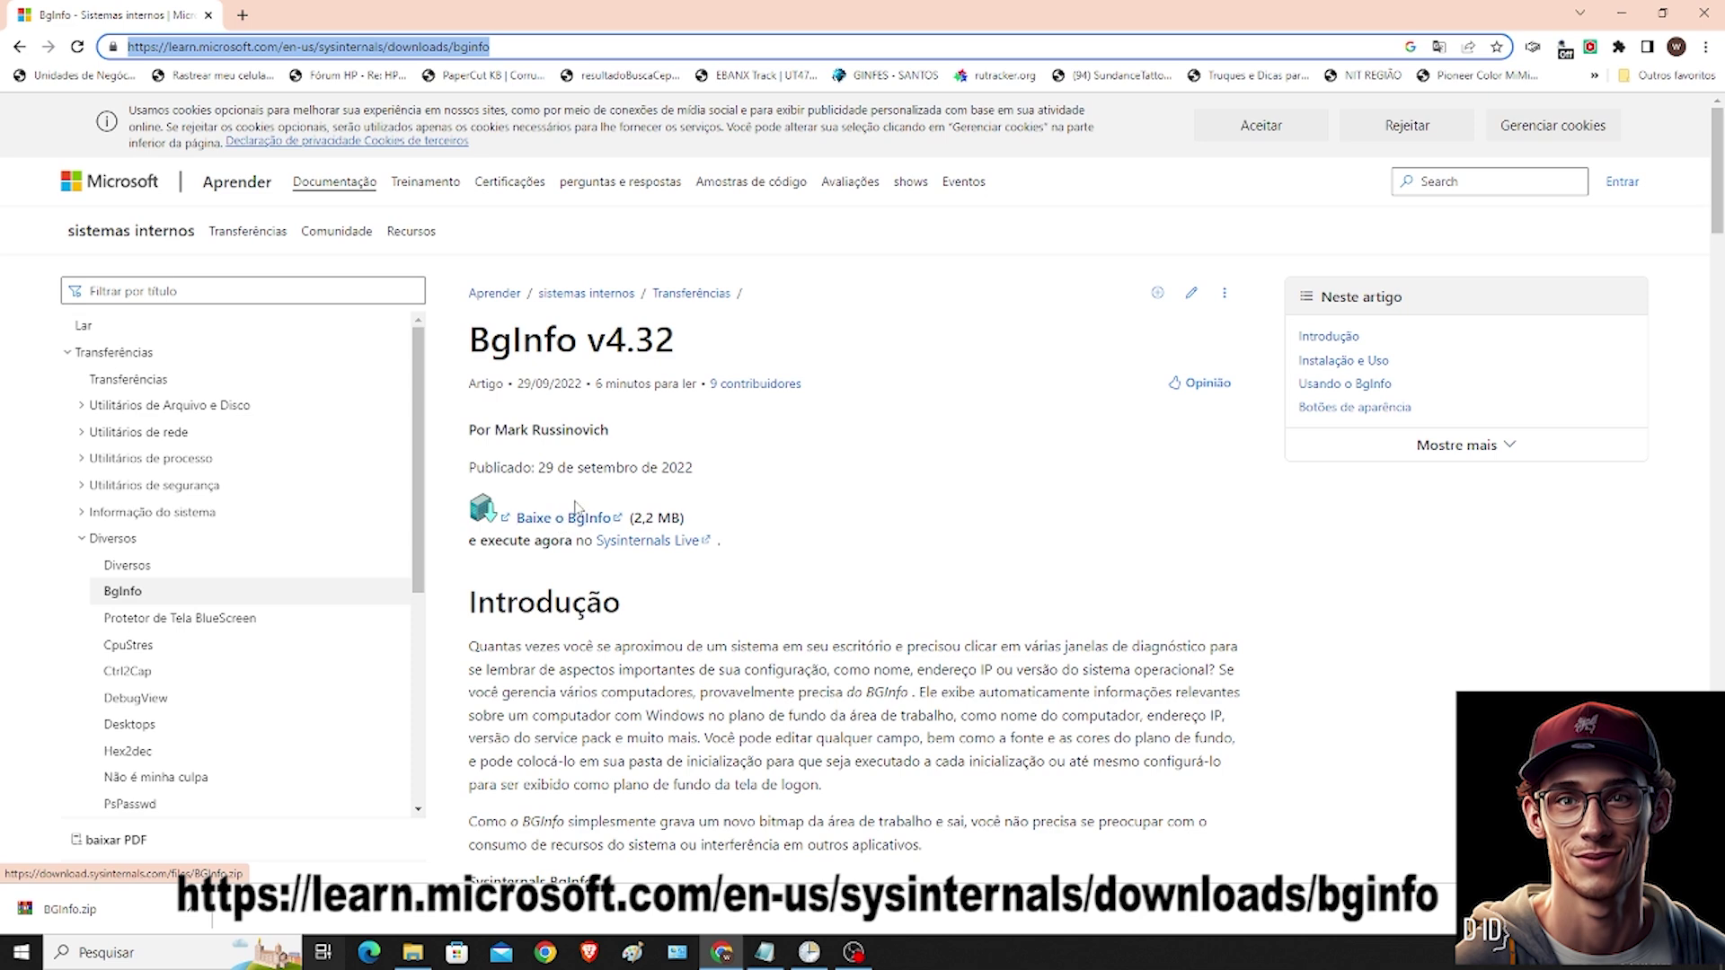
- Show the downloaded BGInfo.zip in its folder and launch the extracted Bginfo64.exe
left_click(190, 909)
left_click(247, 856)
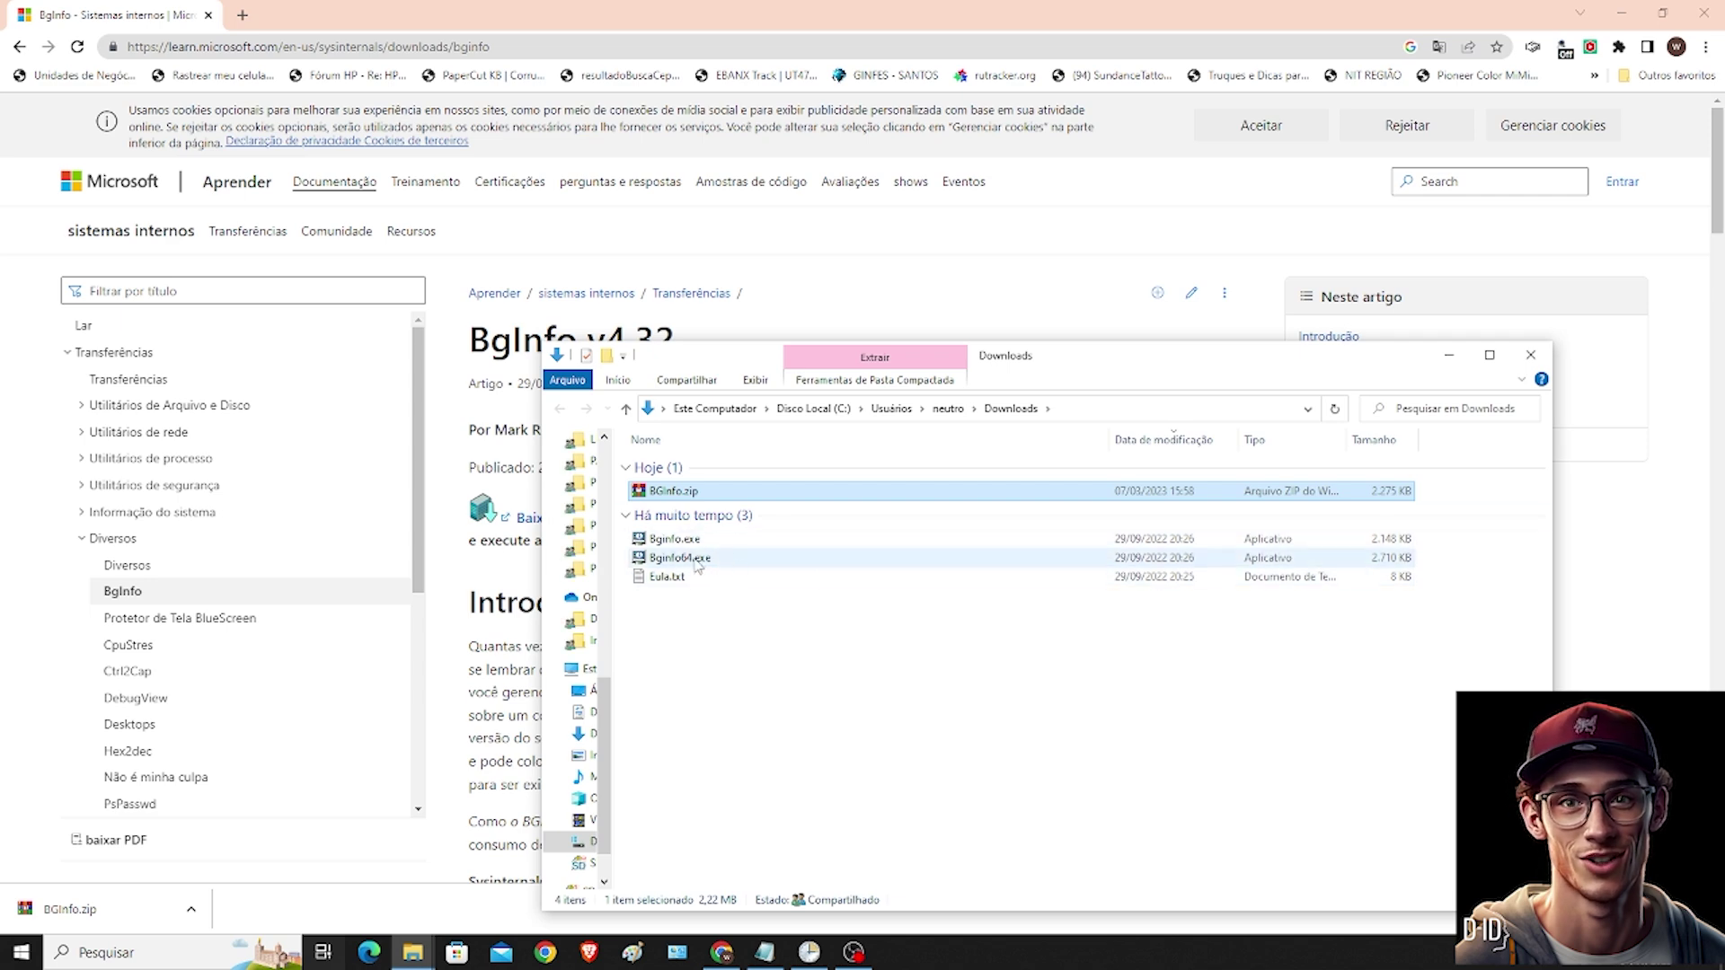
left_click(697, 560)
double_click(697, 559)
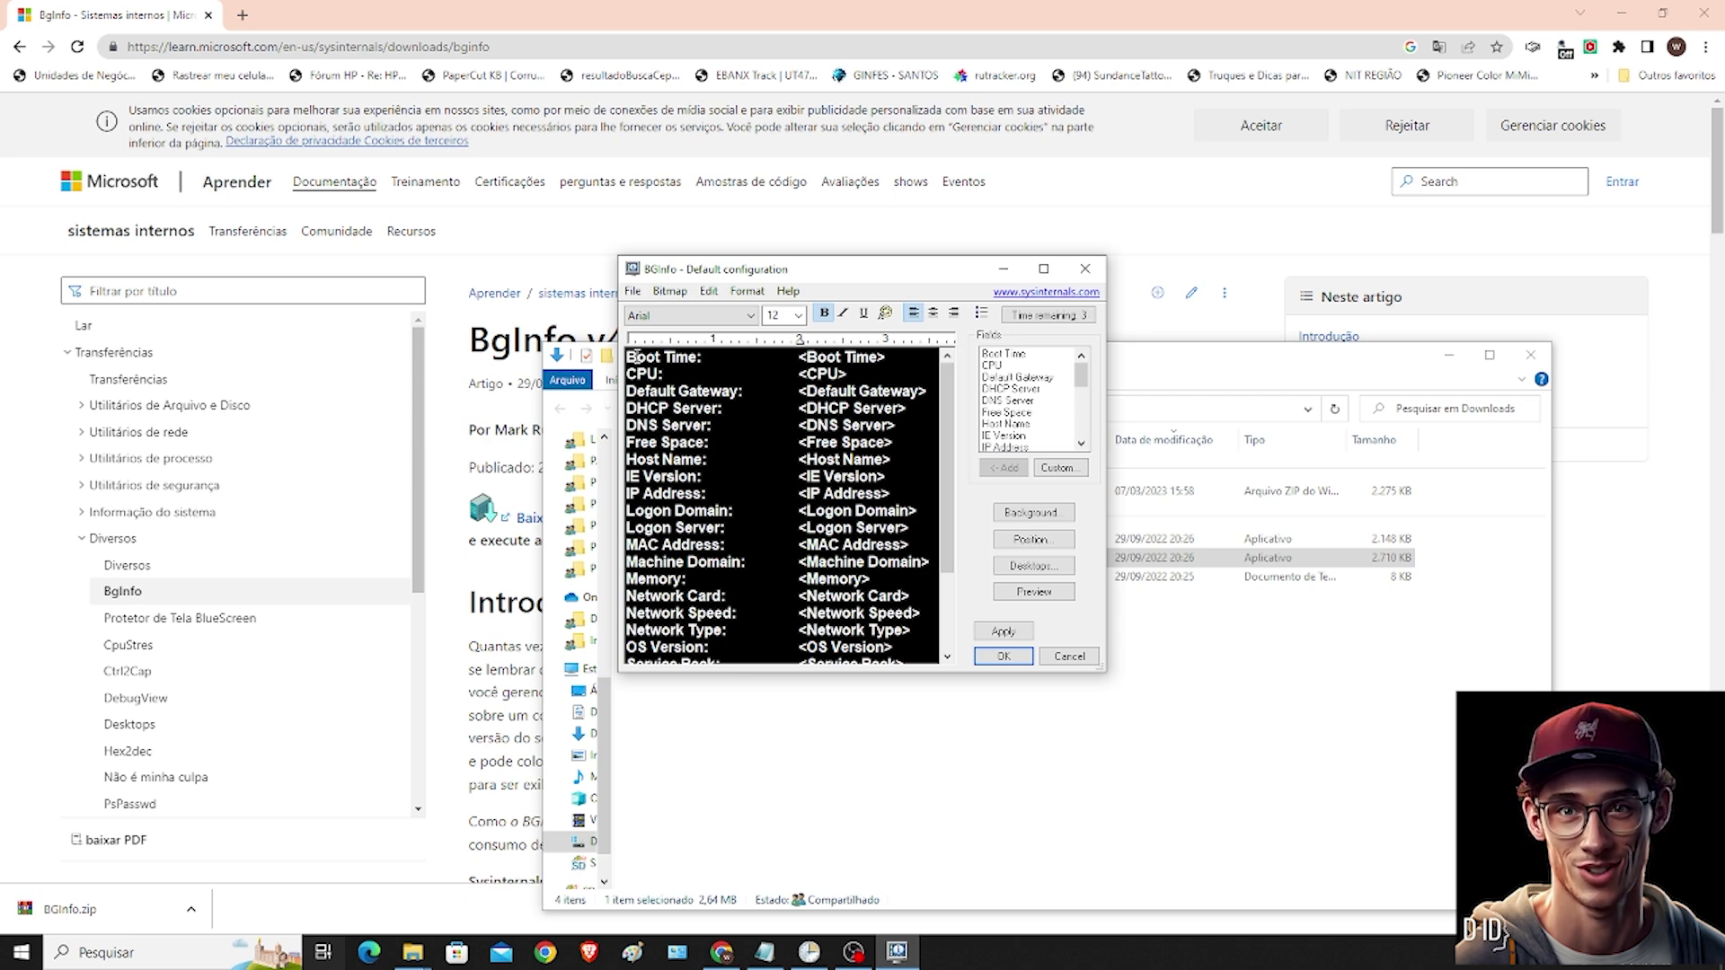
- Delete all the default field lines from the BGInfo configuration text
left_click_drag(630, 355, 924, 672)
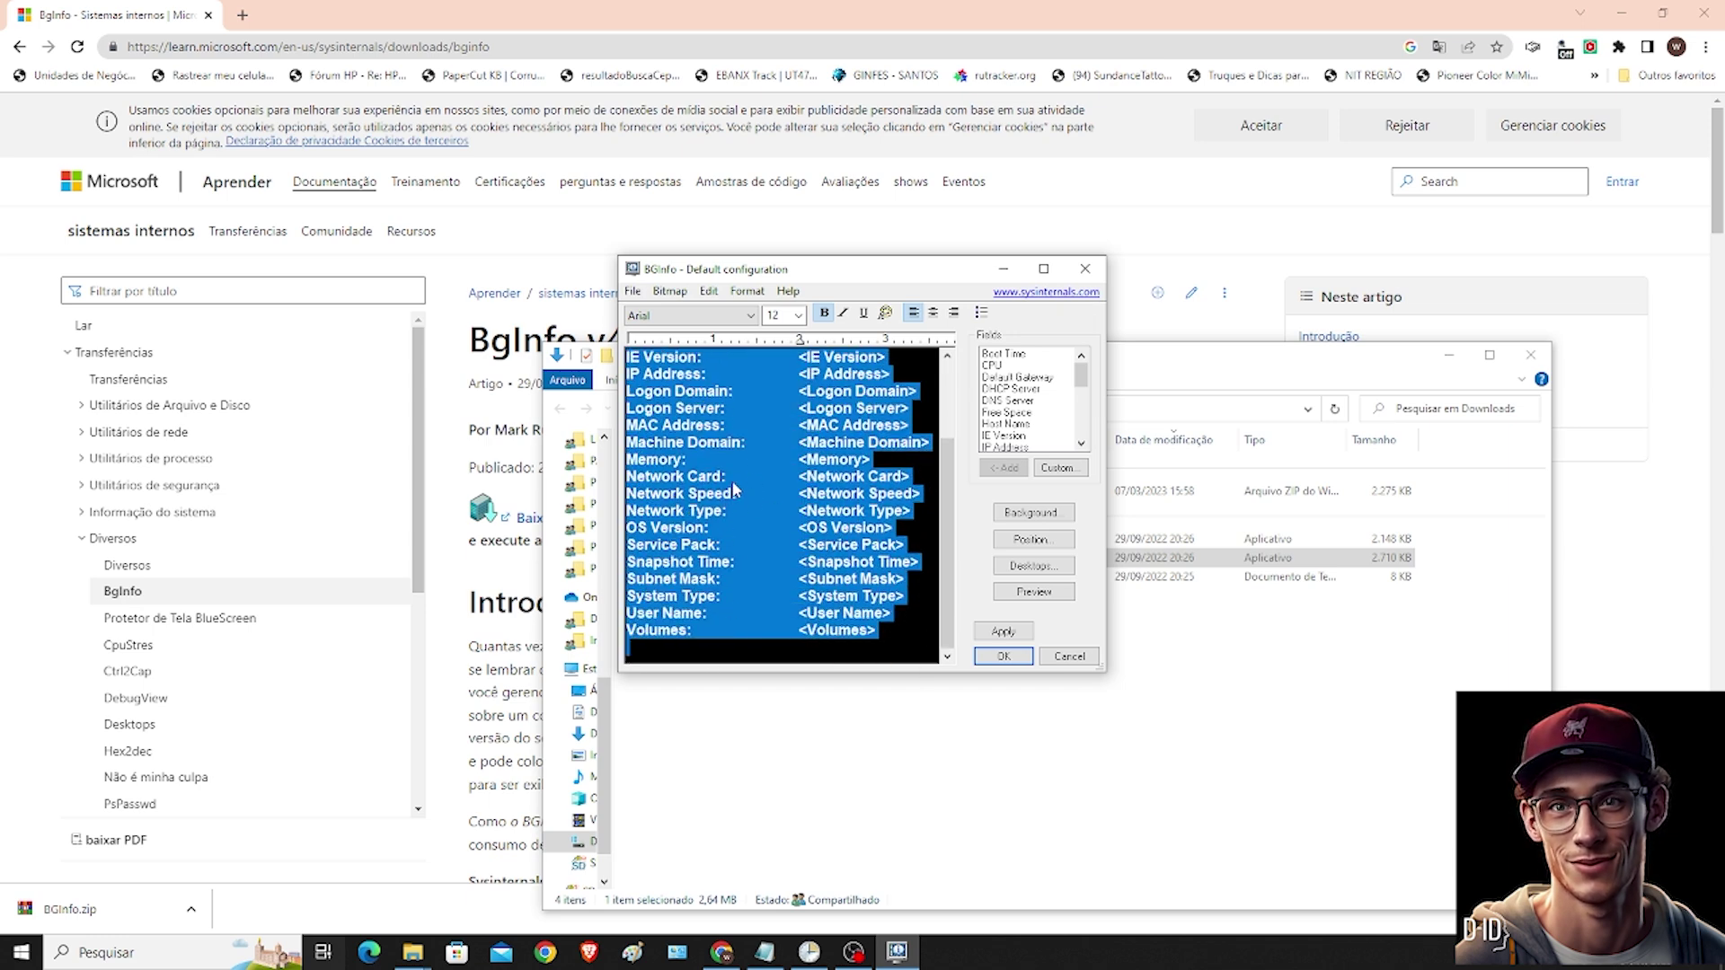
key("Delete")
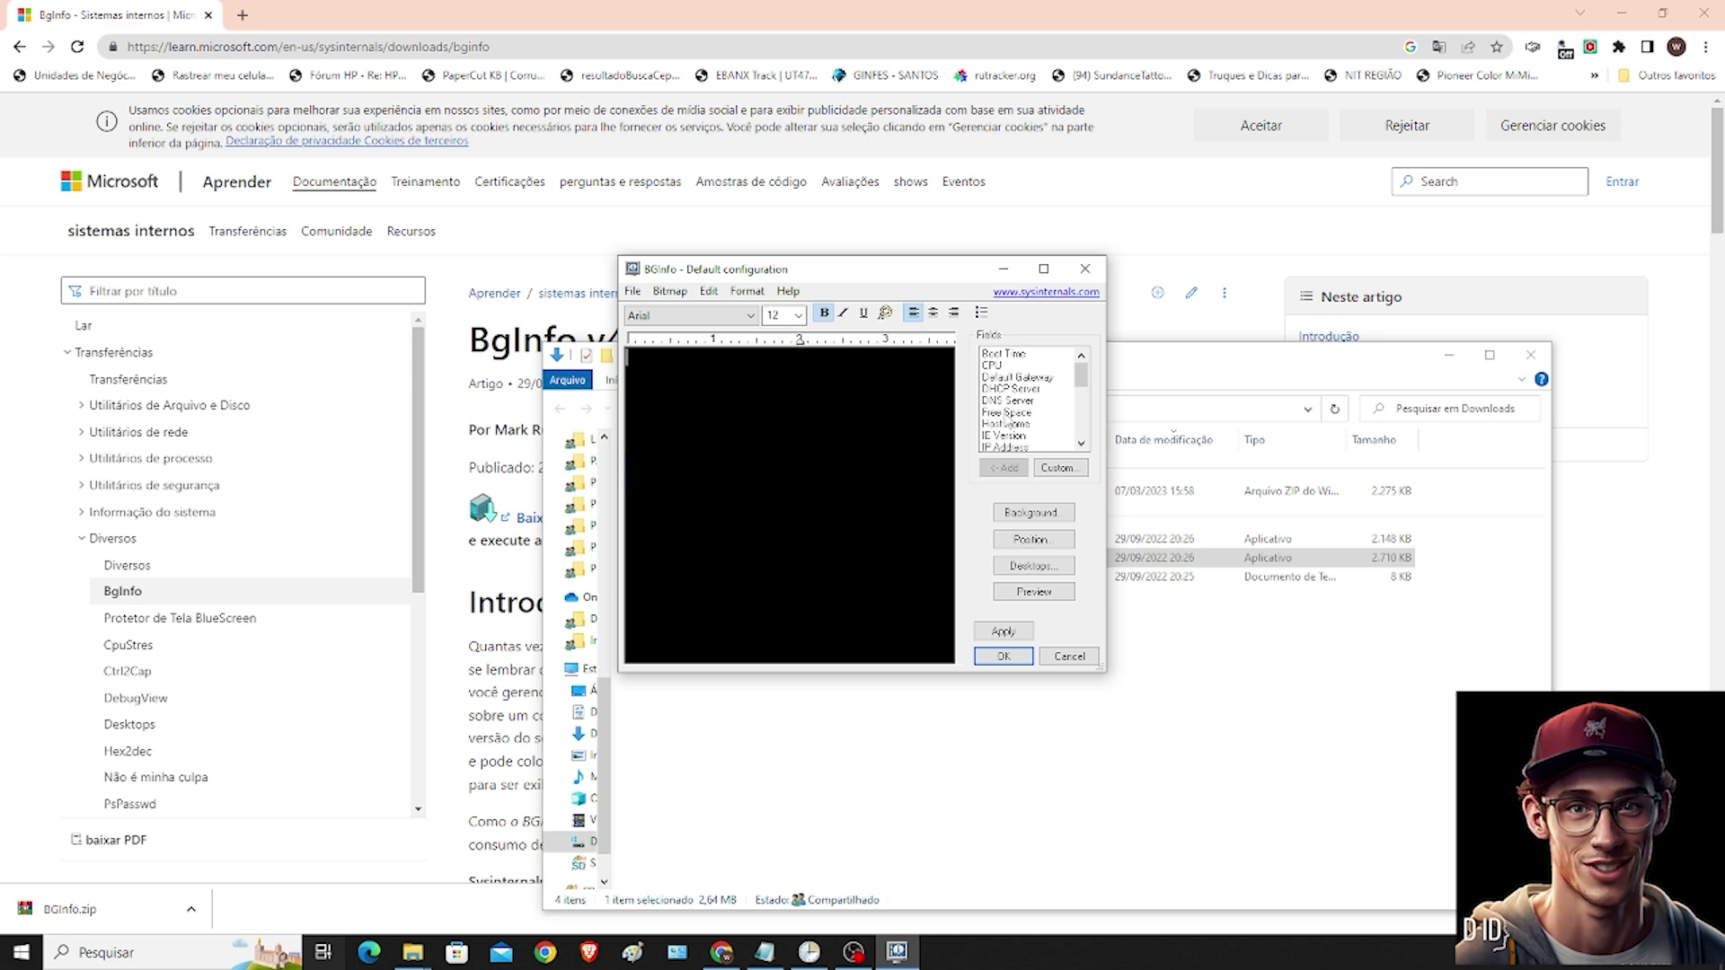
- Add the Free Space and Host Name fields to the empty BGInfo configuration text
left_click_drag(1080, 382, 1081, 378)
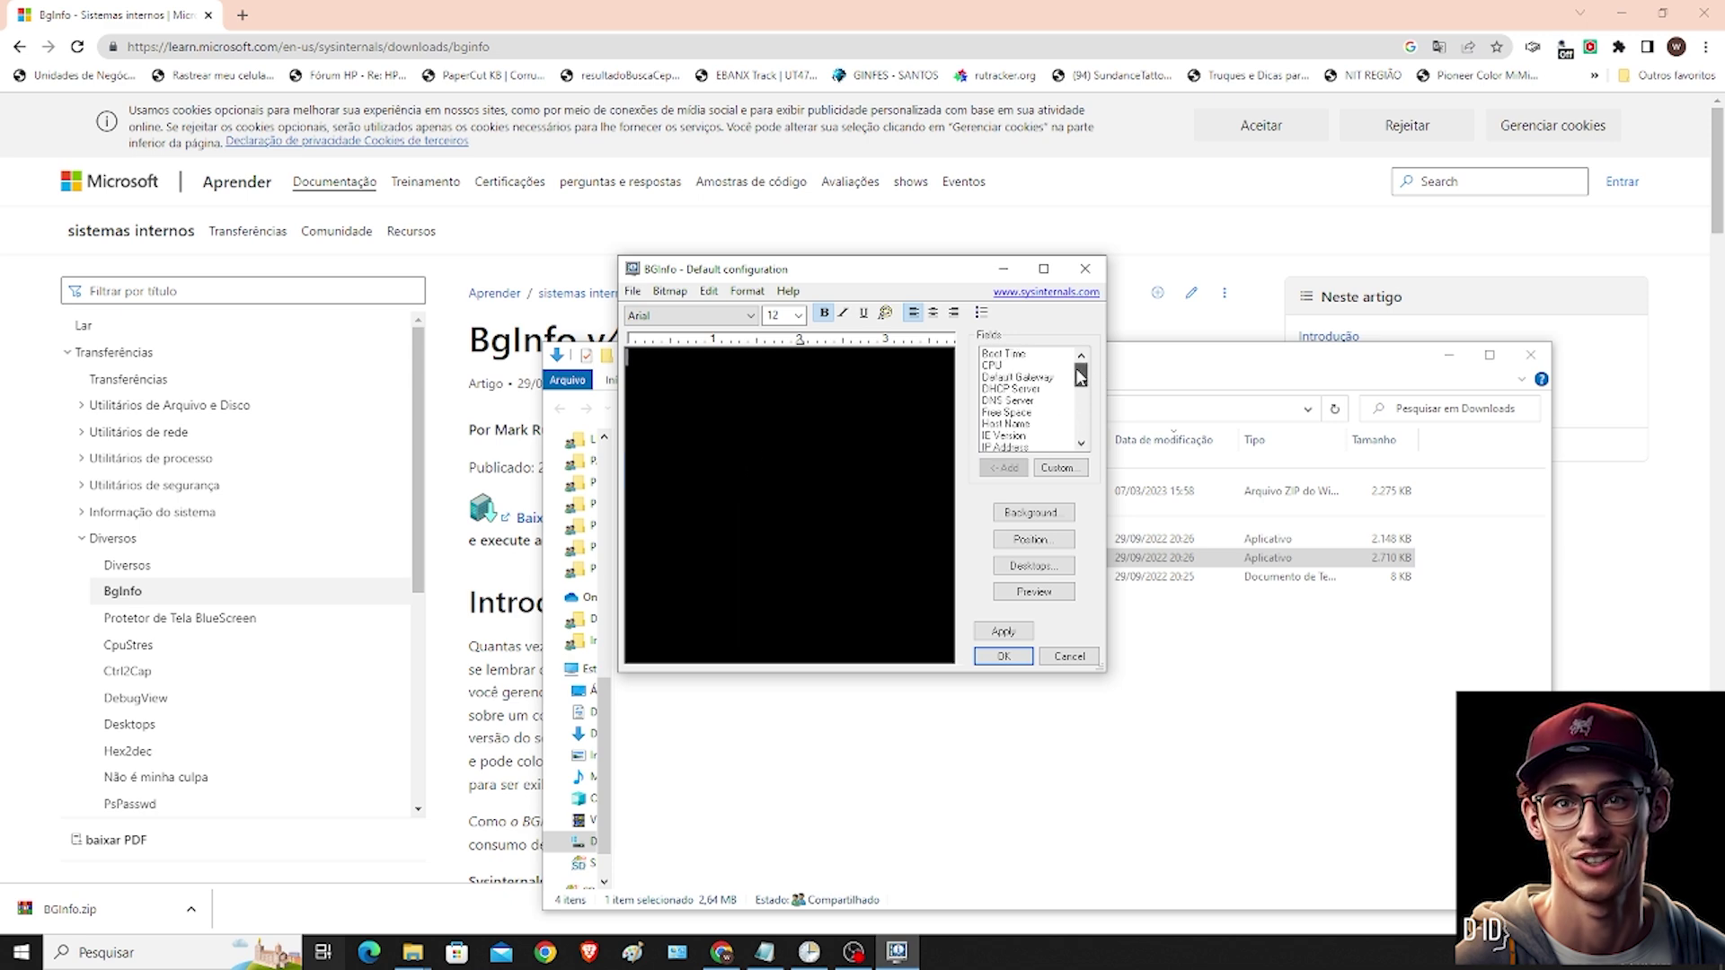
left_click(1006, 412)
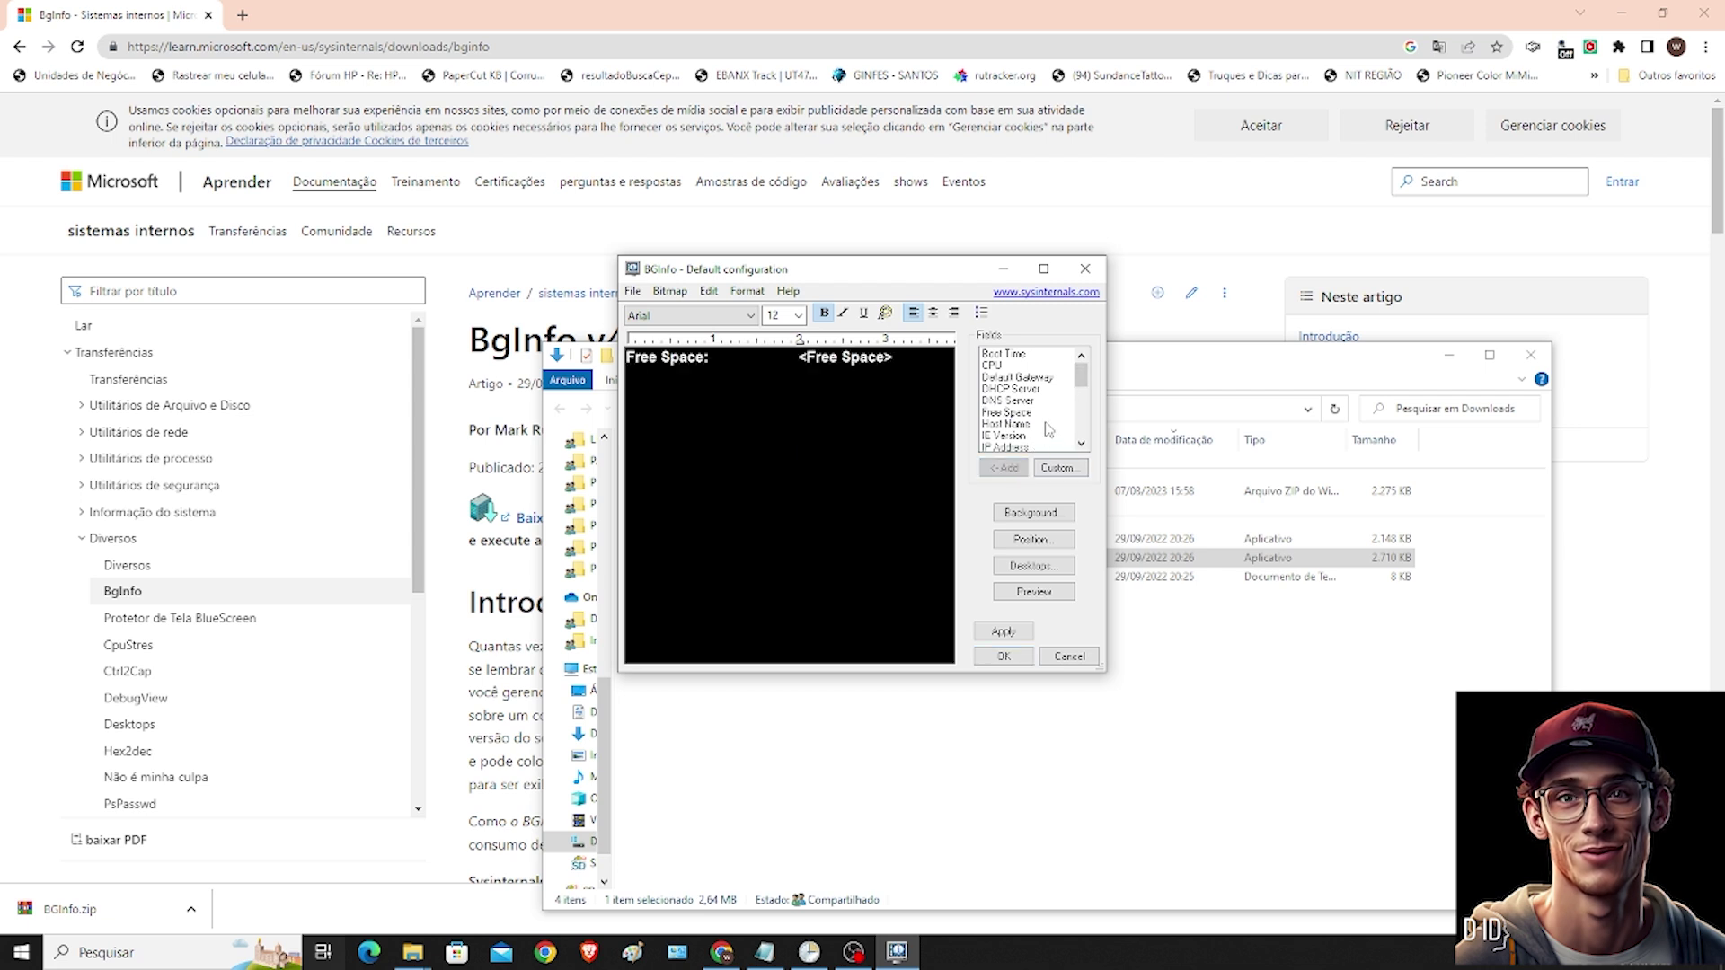
left_click(1030, 426)
double_click(1030, 425)
- Add the User Name, Volumes and OS Version fields below Host Name and apply the configuration
scroll(1030, 426, "down", 1)
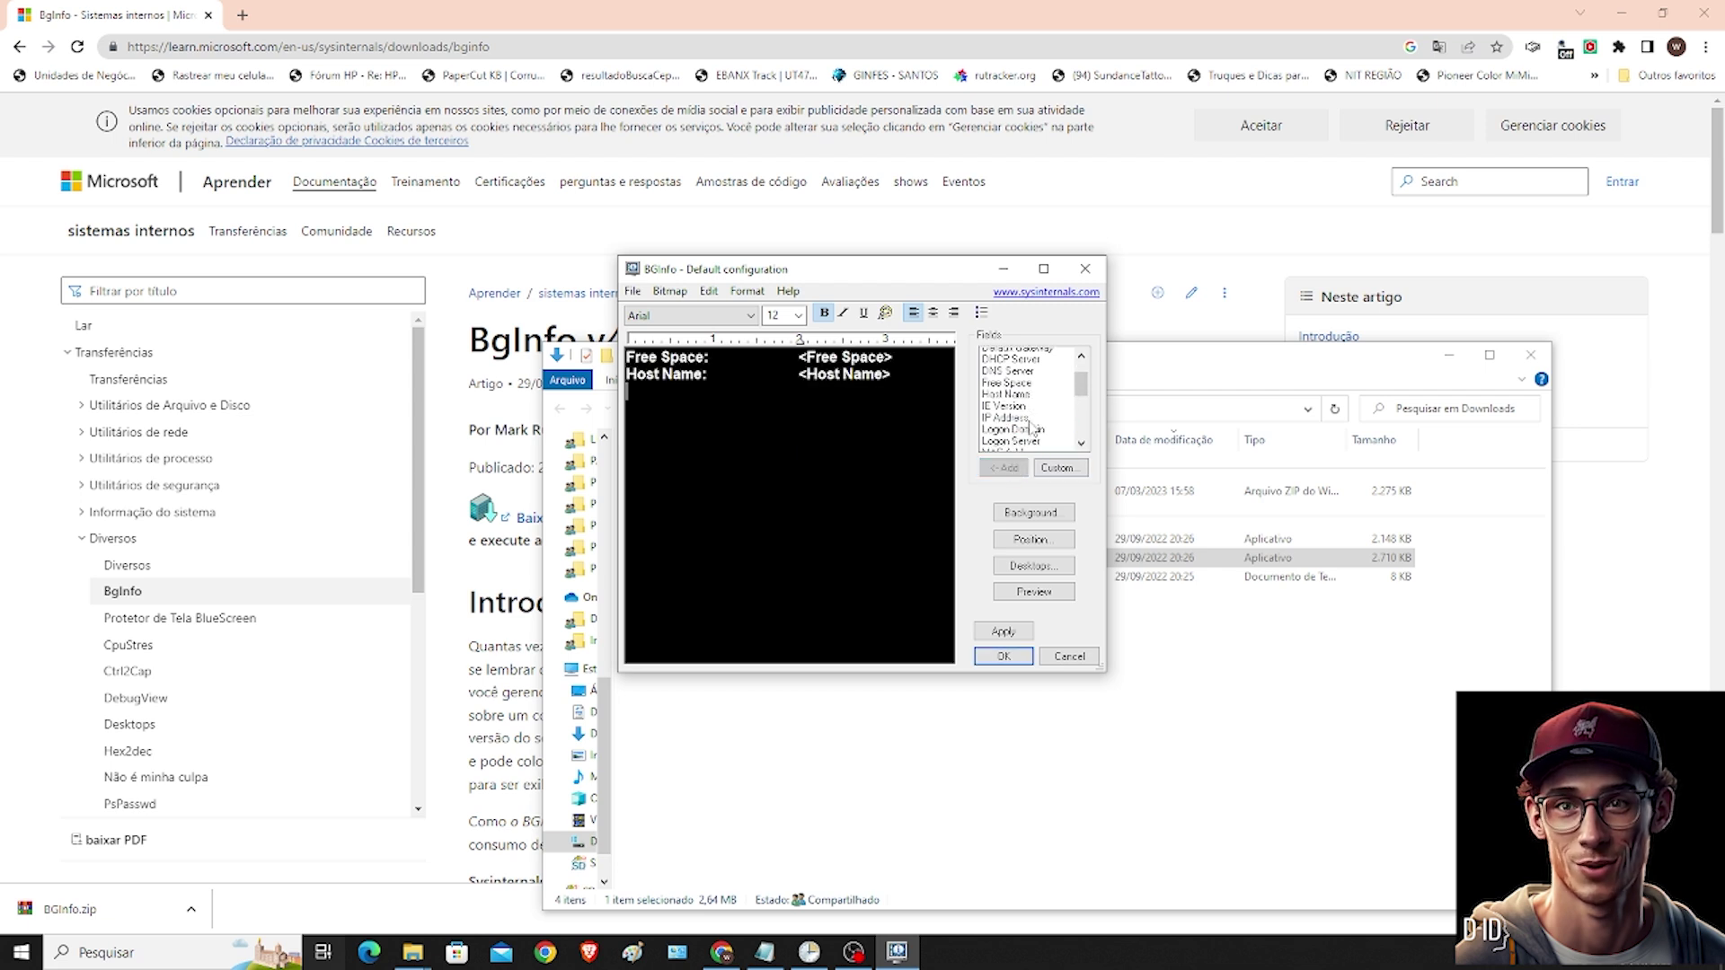
scroll(1033, 446, "down", 1)
scroll(1024, 437, "down", 3)
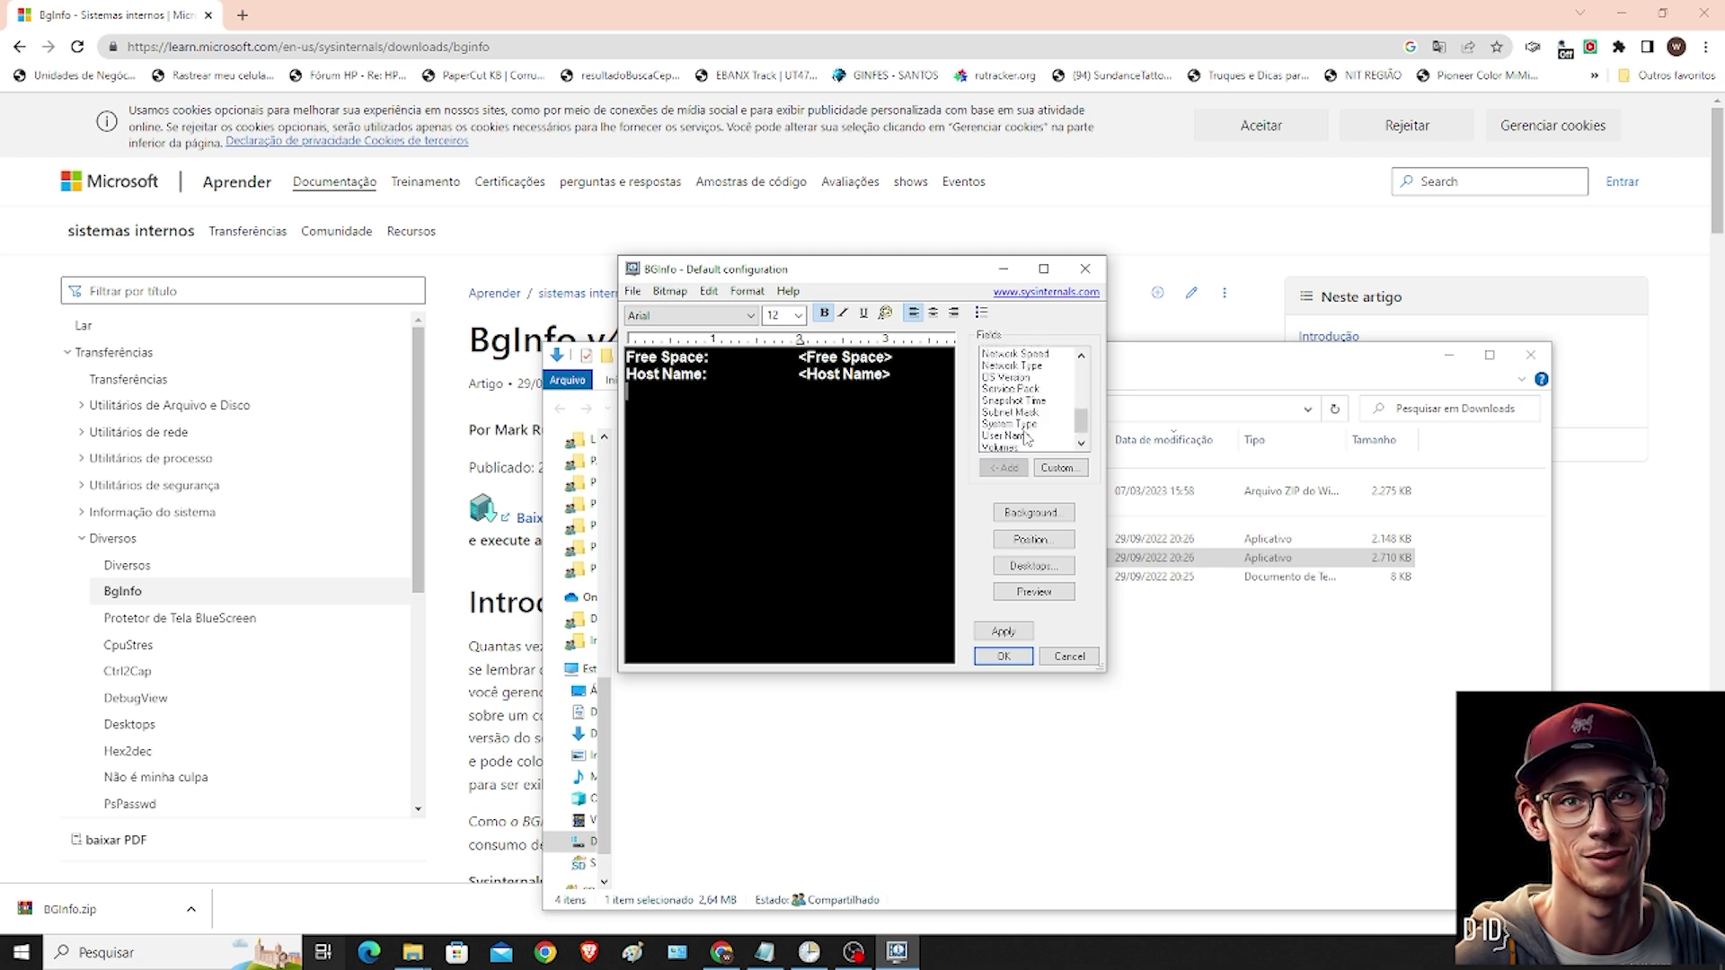
left_click(1022, 436)
left_click(1014, 467)
left_click(1029, 444)
left_click(1004, 467)
scroll(1029, 411, "up", 1)
left_click(1011, 401)
left_click(1003, 467)
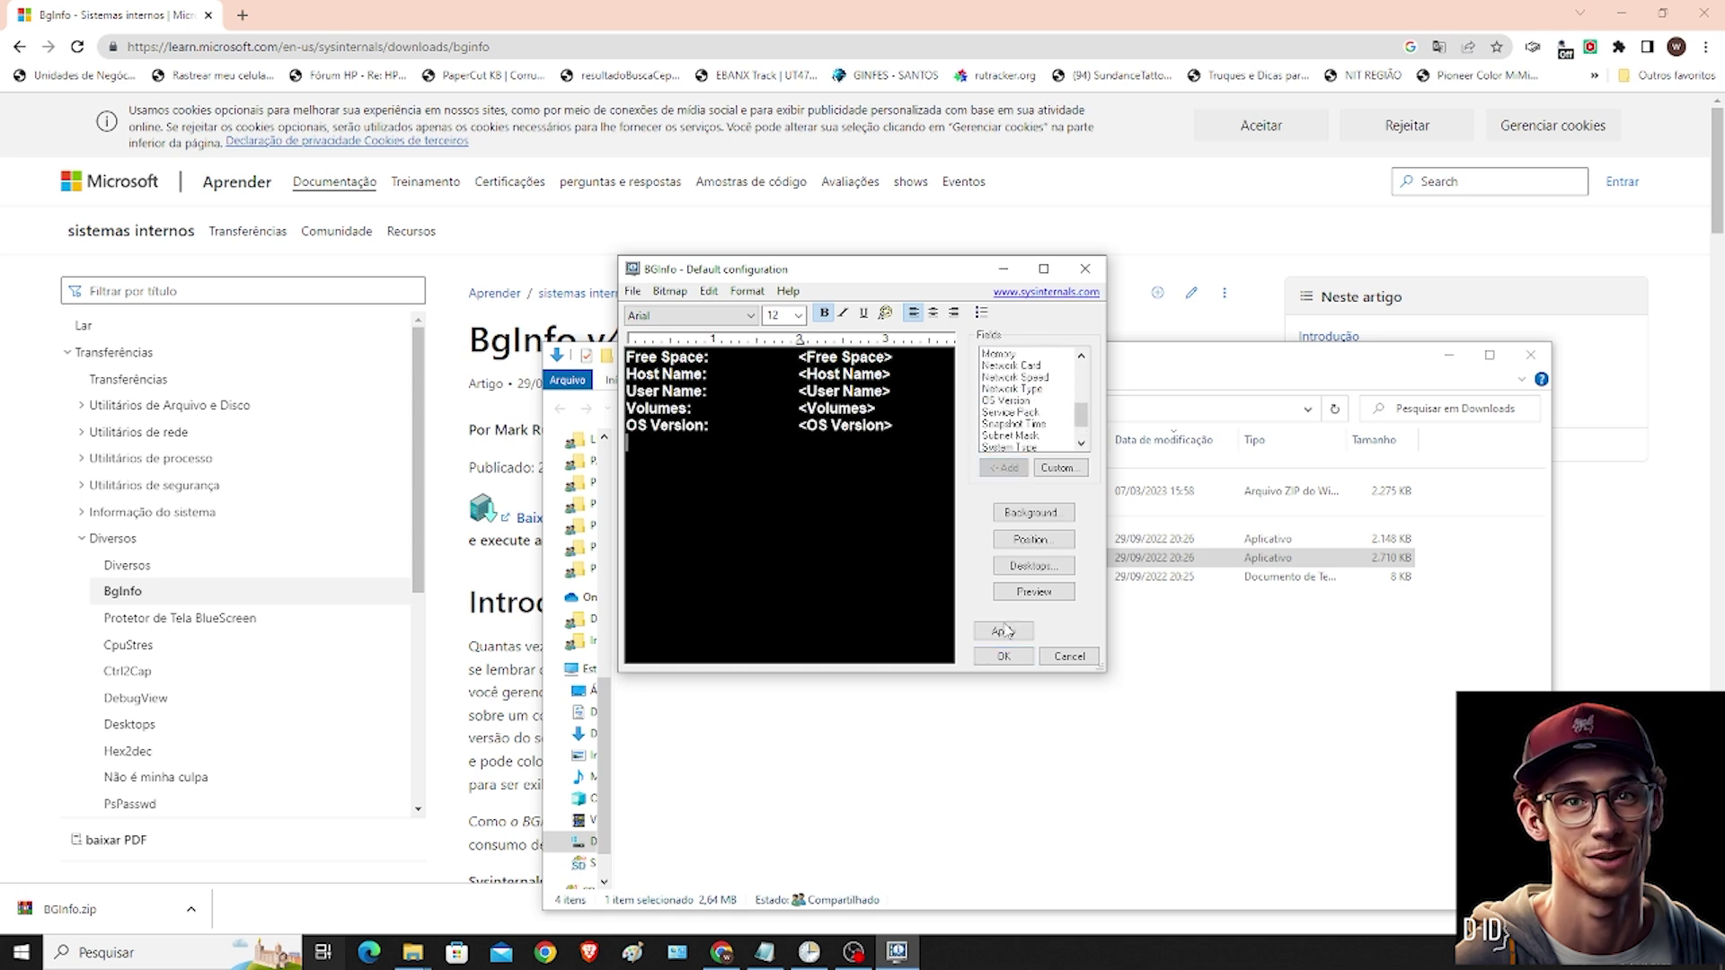
left_click(1005, 629)
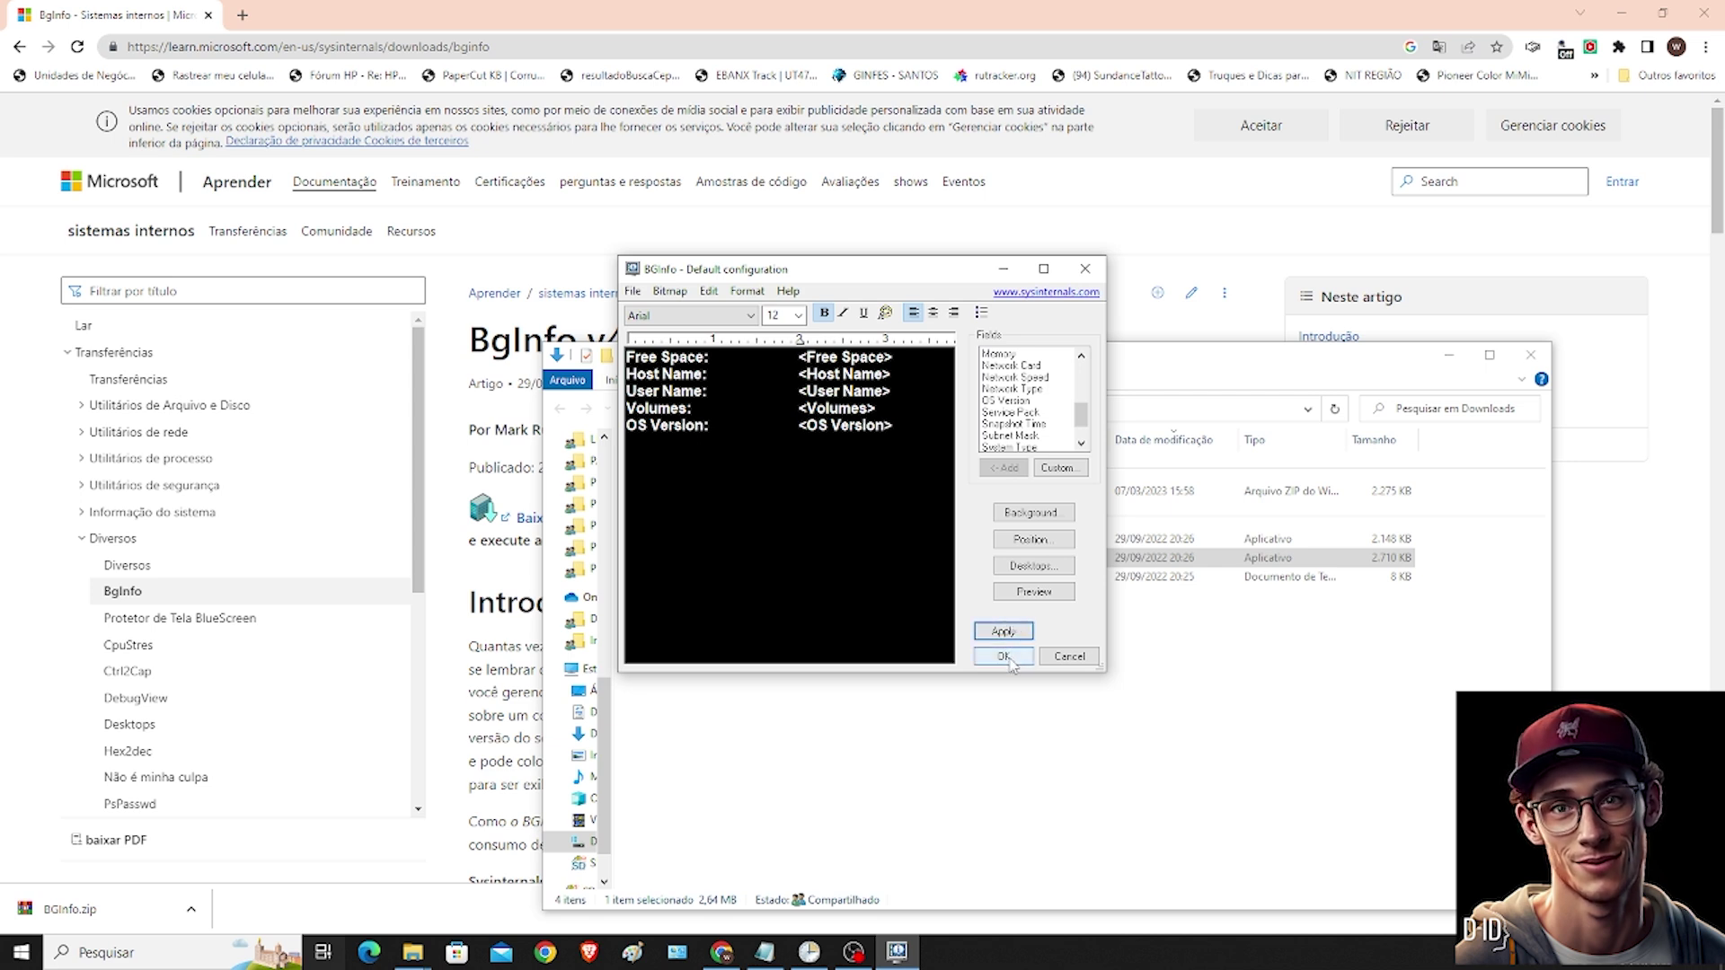
- Set the BGInfo text to appear in the desktop's top-right corner and apply the configuration
left_click(1033, 539)
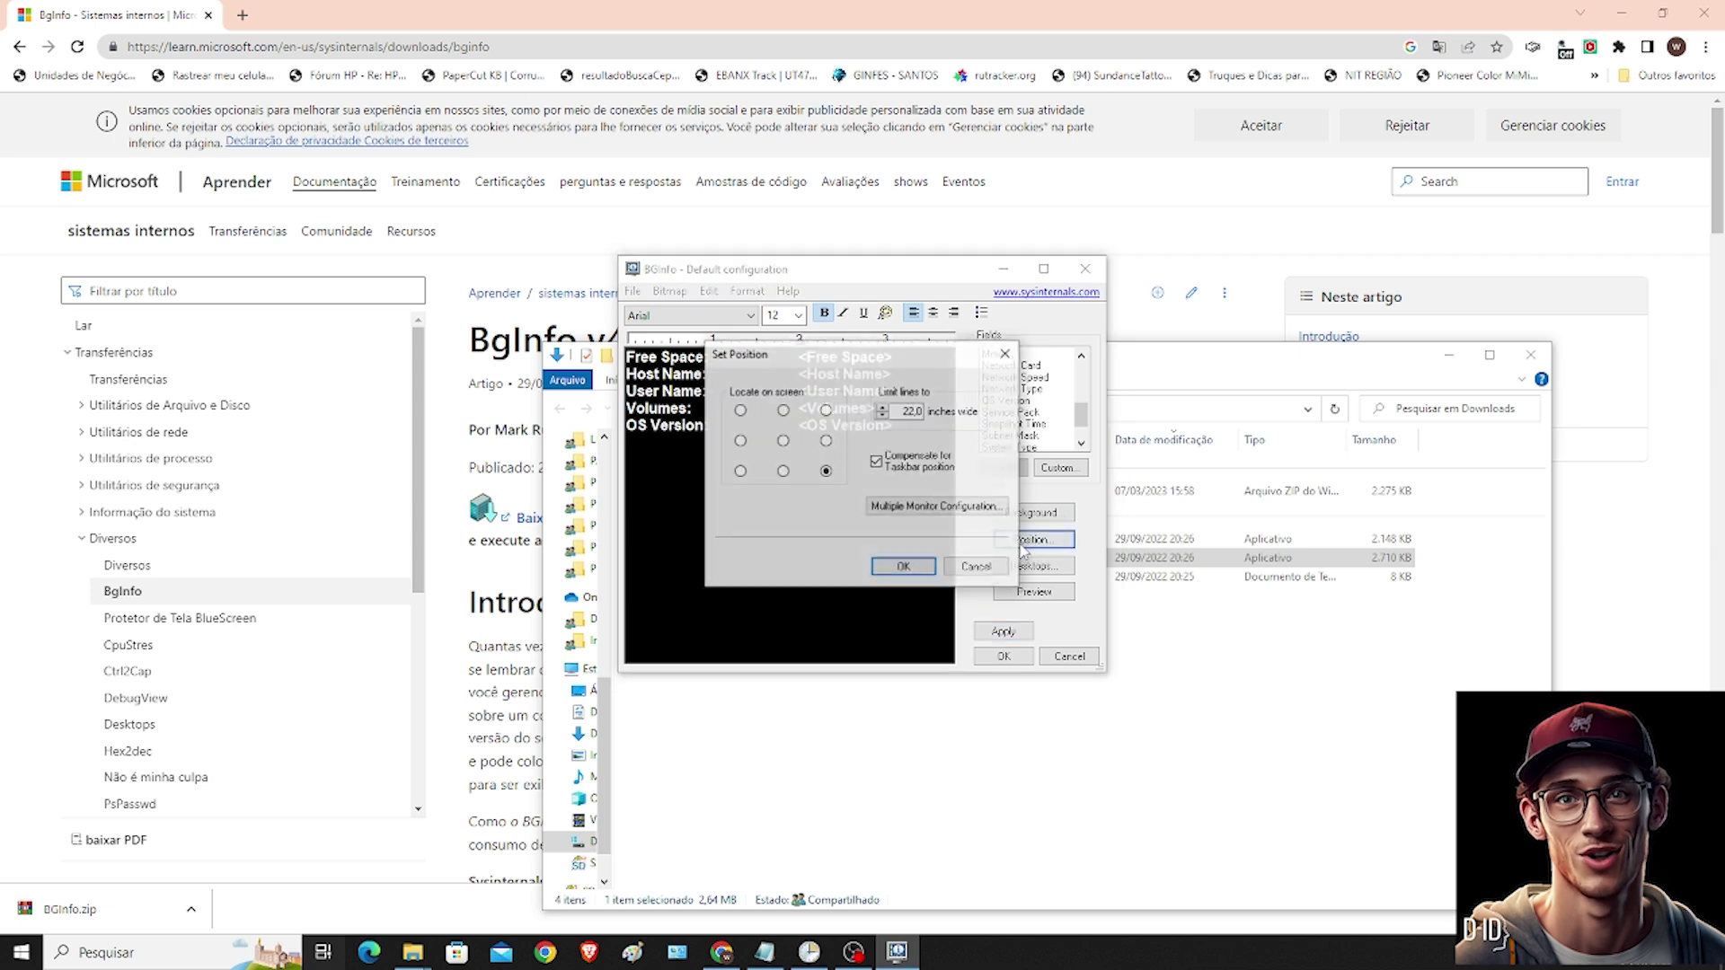
left_click(826, 410)
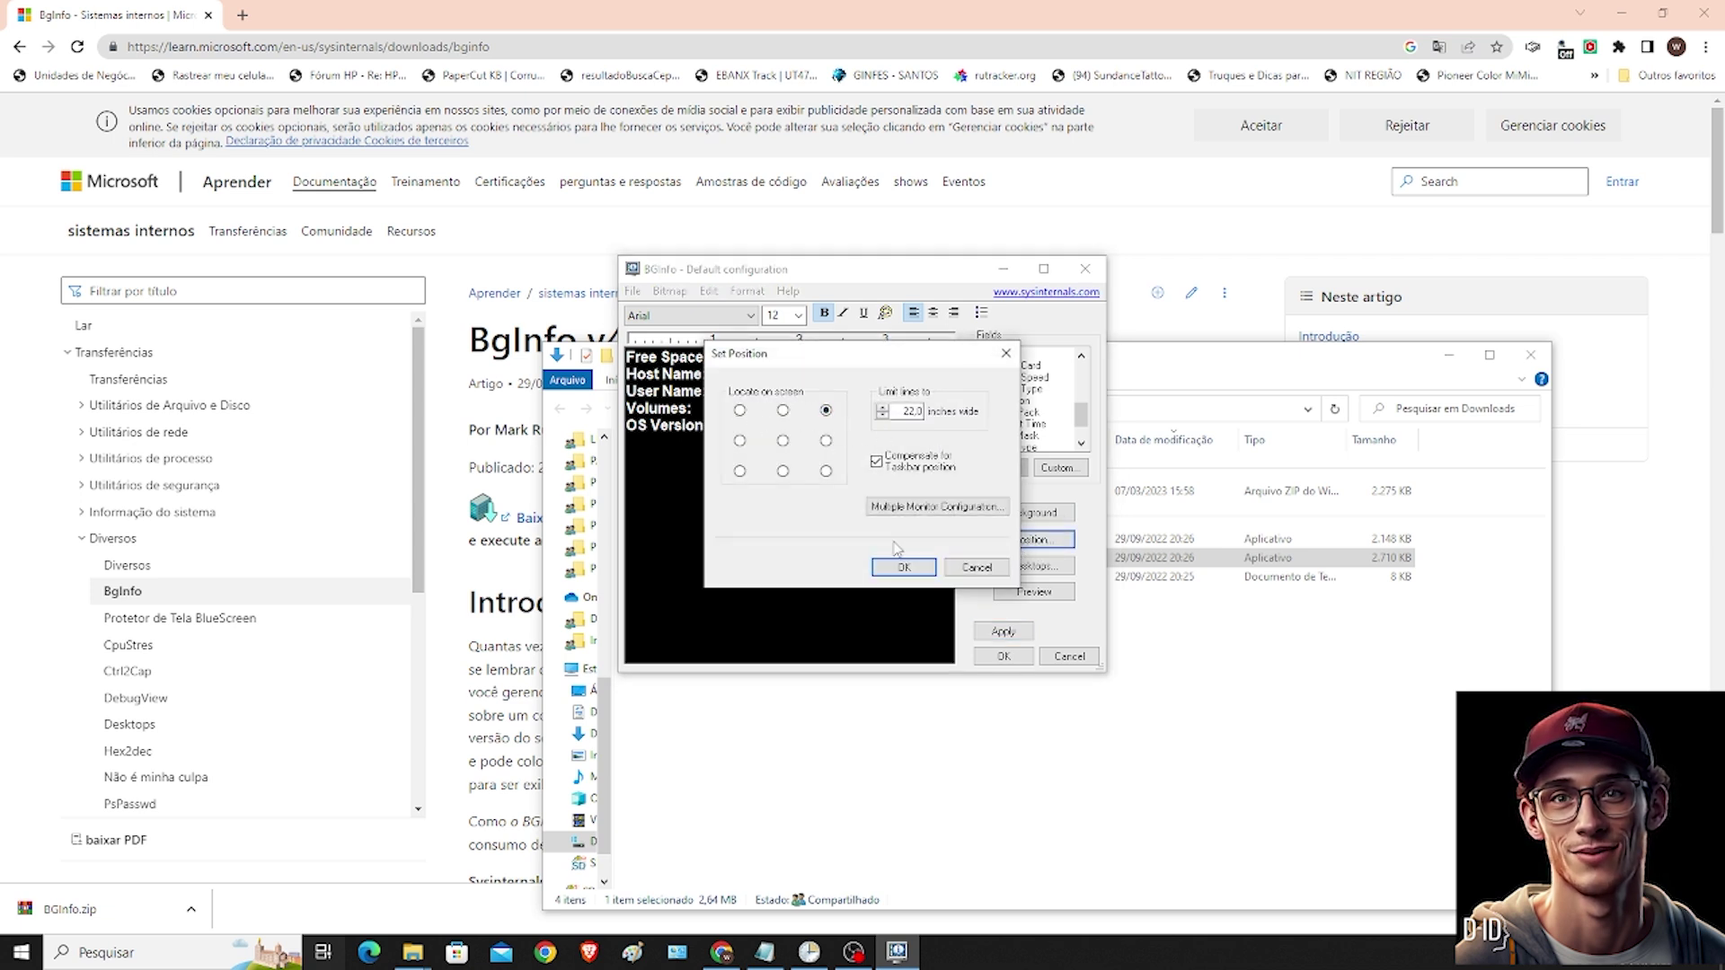
left_click(903, 567)
left_click(999, 633)
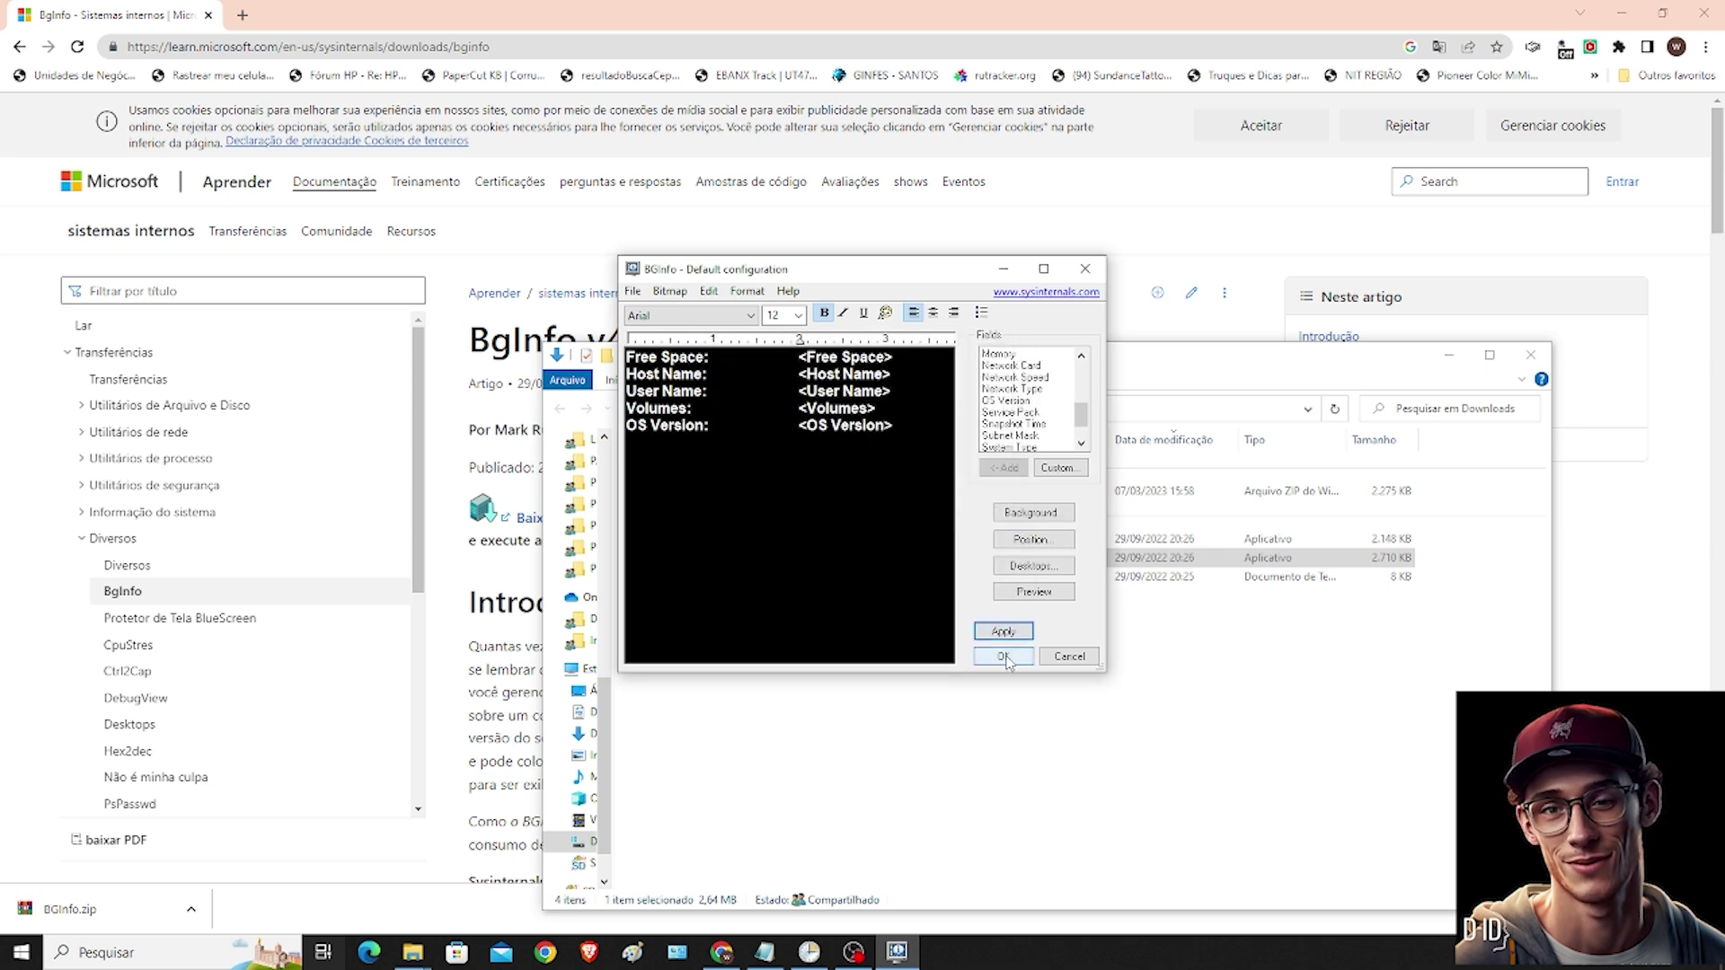
- Accept the BGInfo configuration and minimize the browser and Downloads windows to show the desktop
left_click(1004, 656)
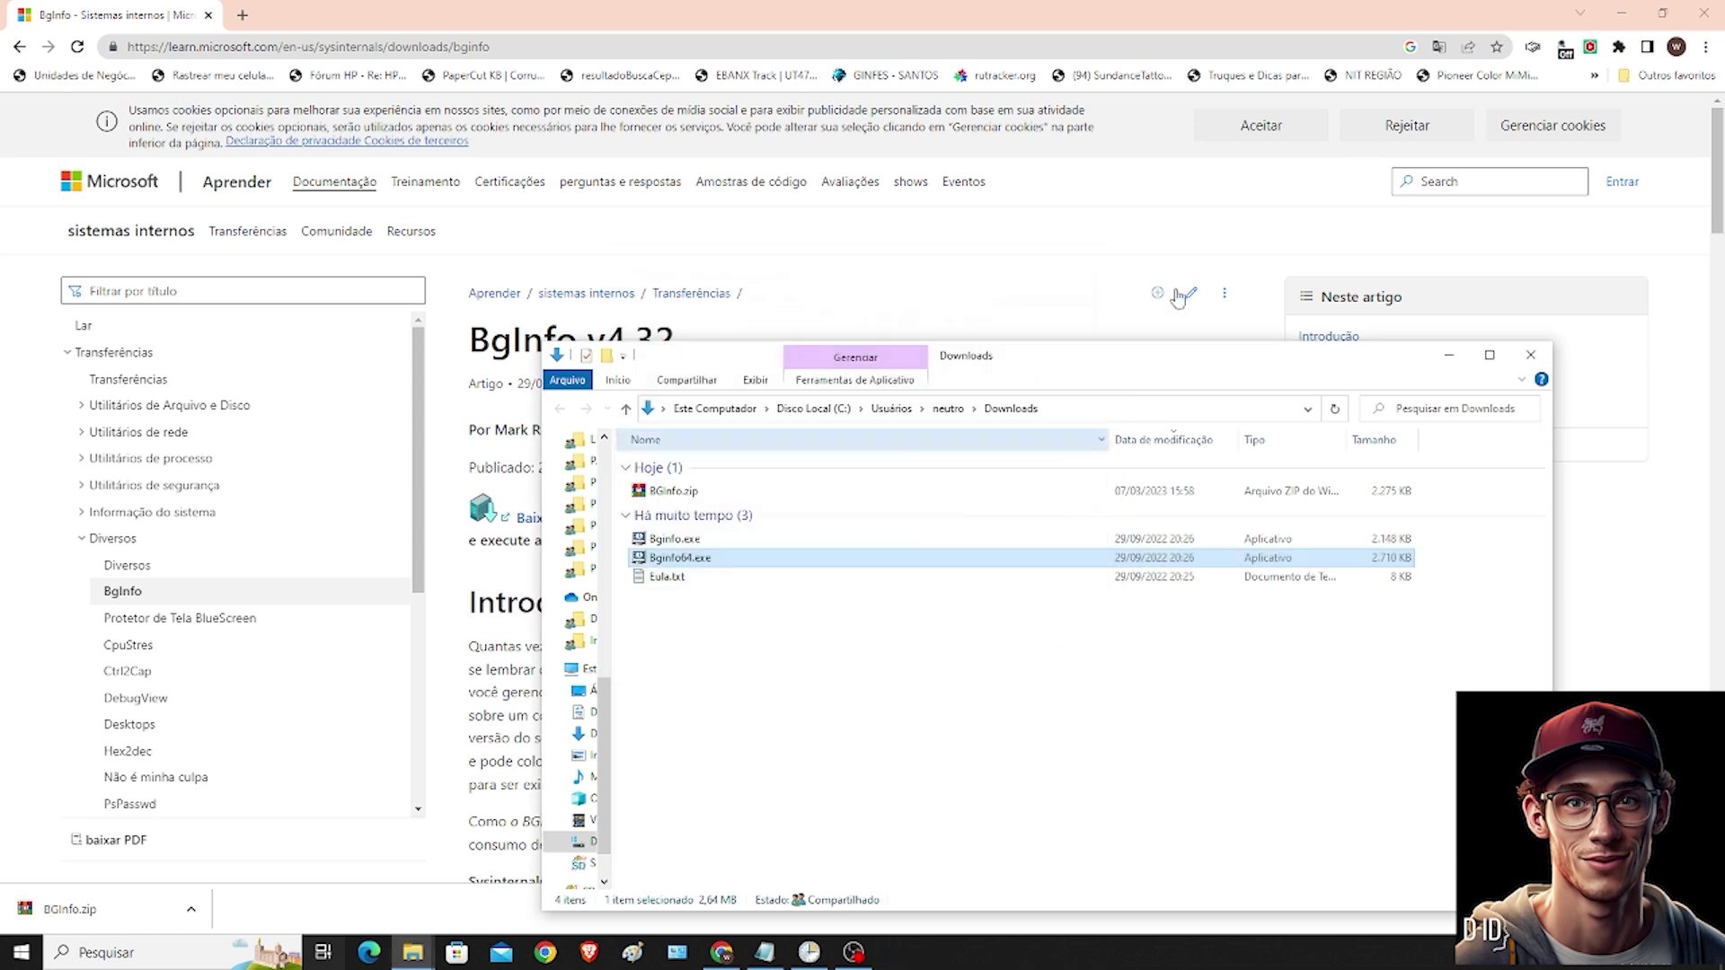
left_click(1621, 13)
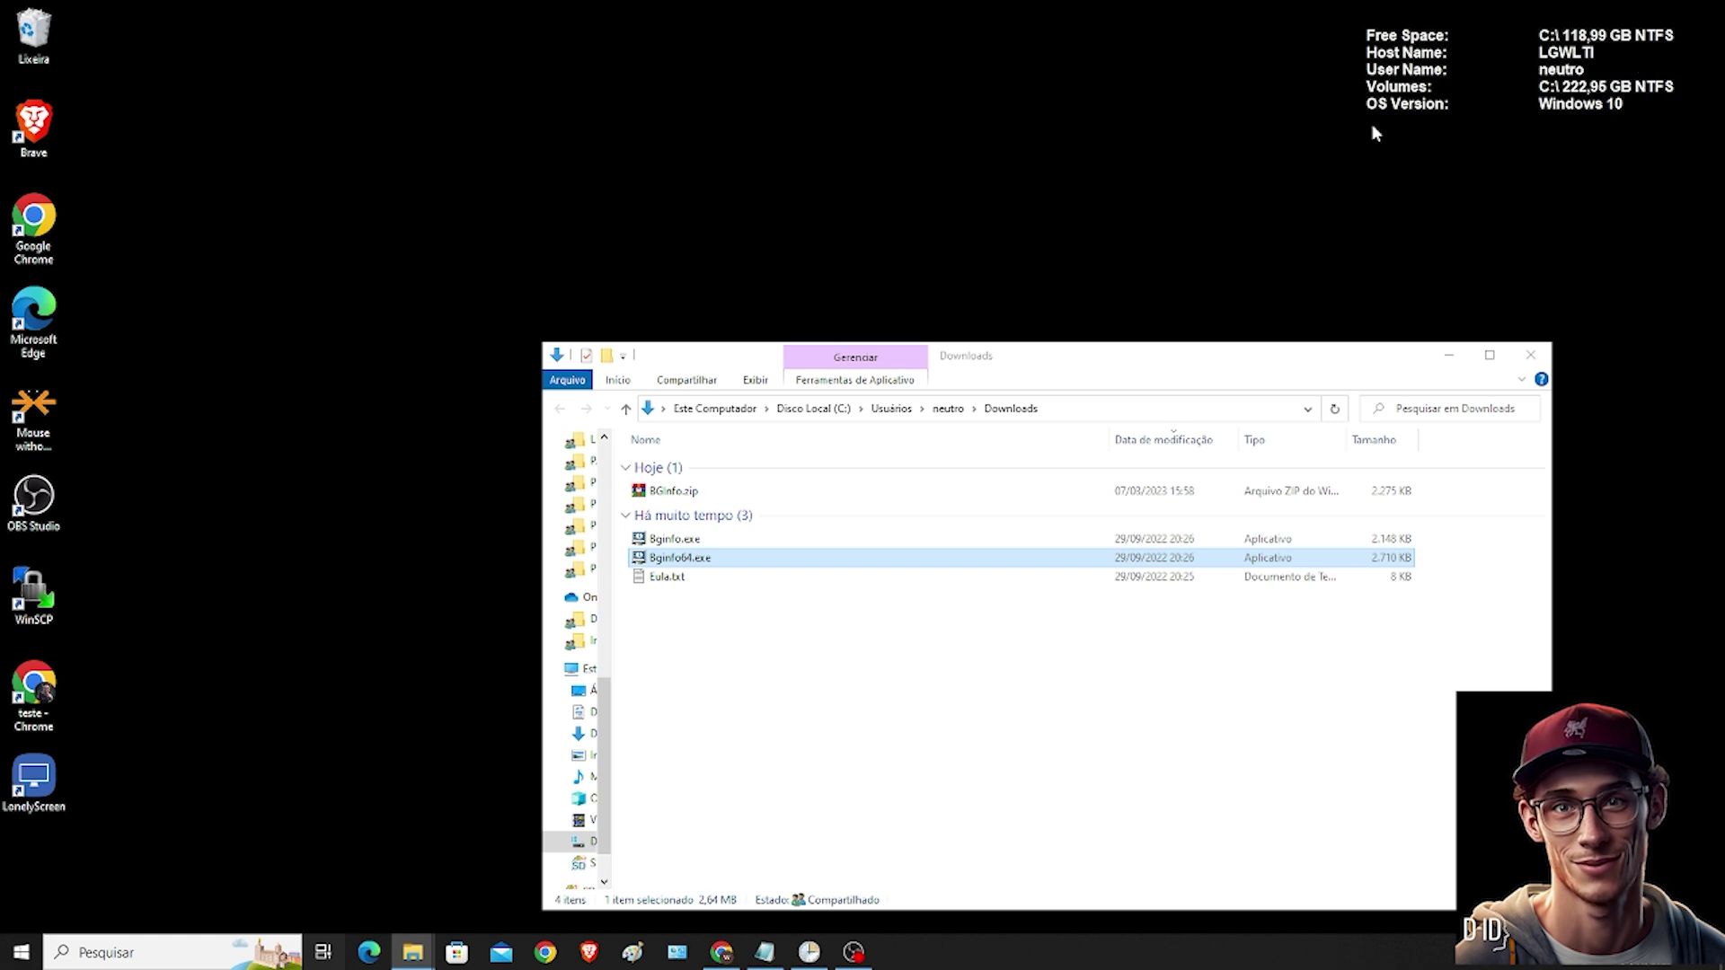
left_click(1452, 356)
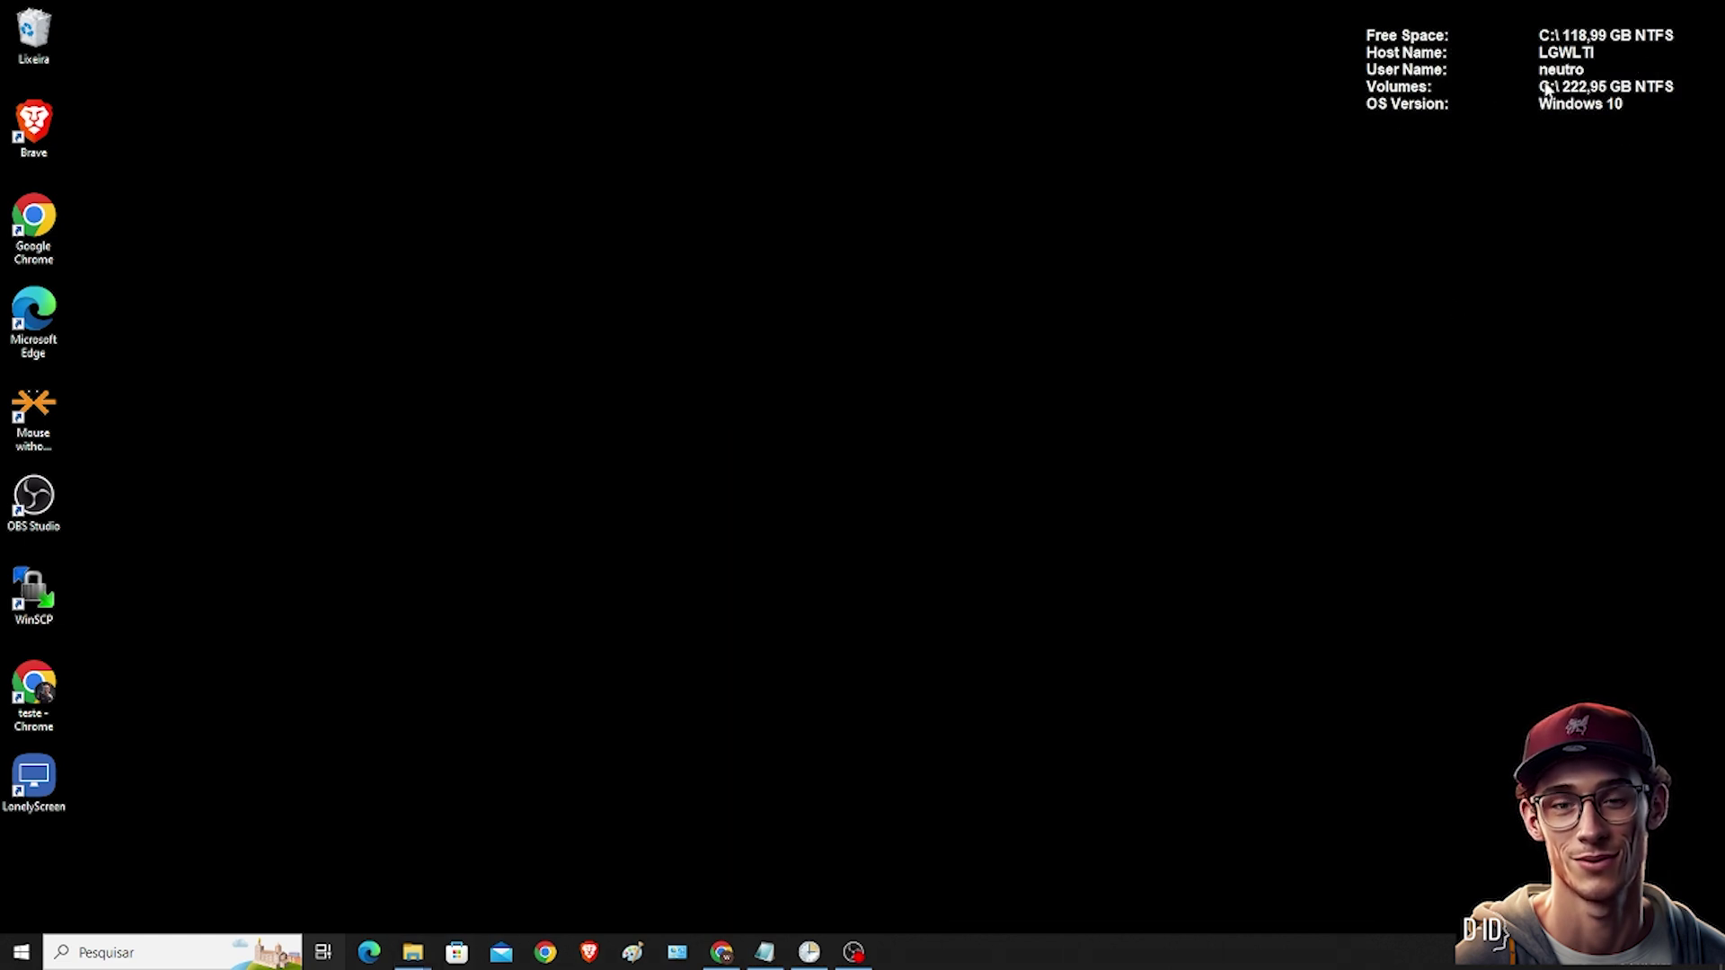